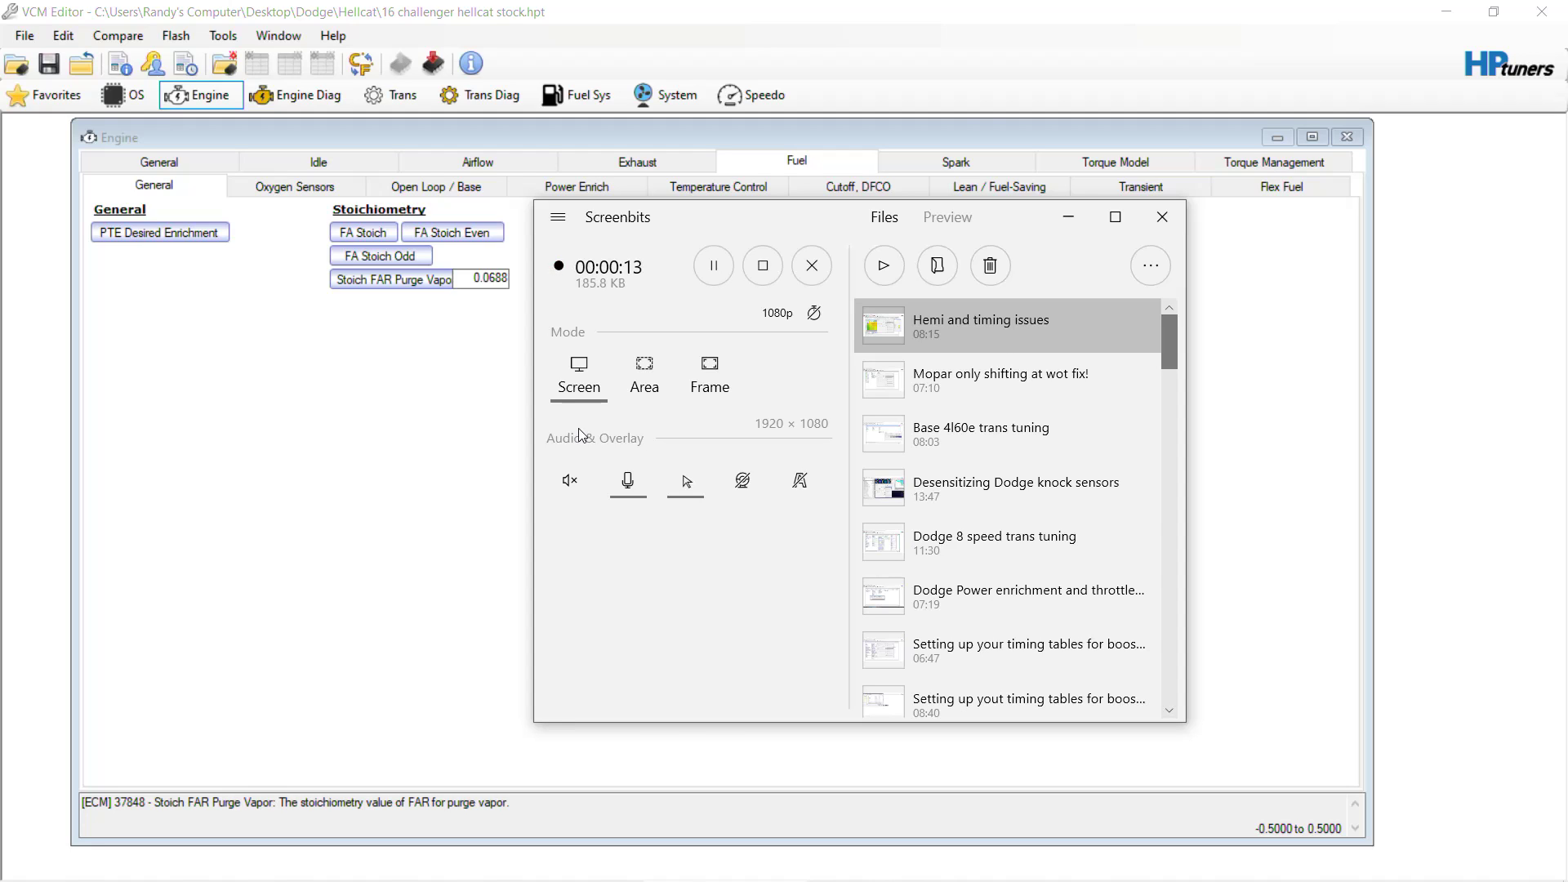
Step: View the Injector Pulse Width vs. Fuel Mass table of the 16 challenger hellcat stock tune and close it
left_click(392, 498)
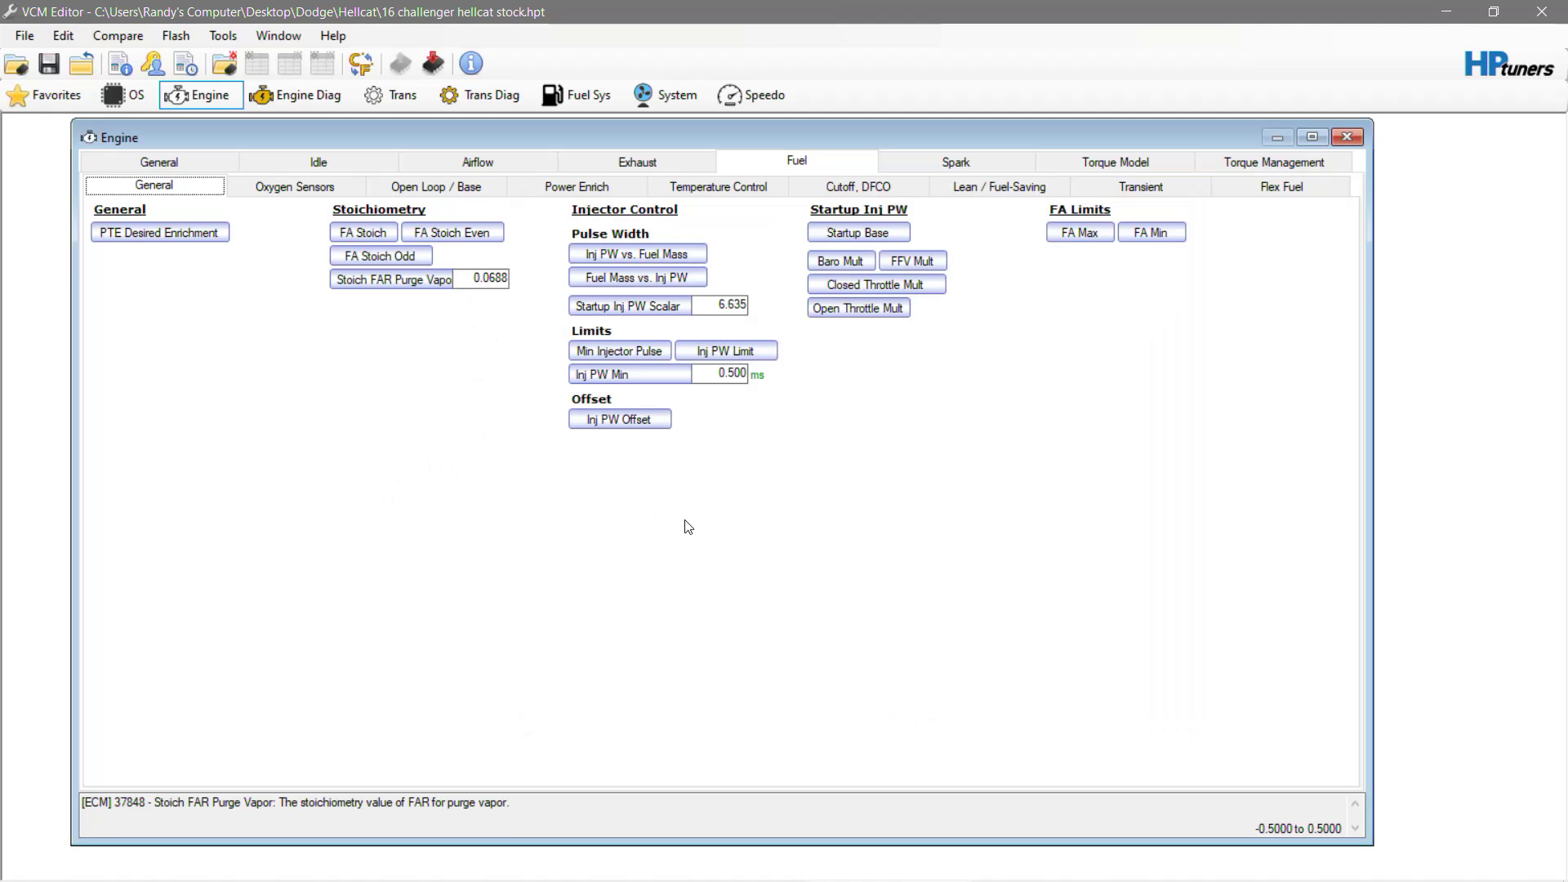
left_click(641, 260)
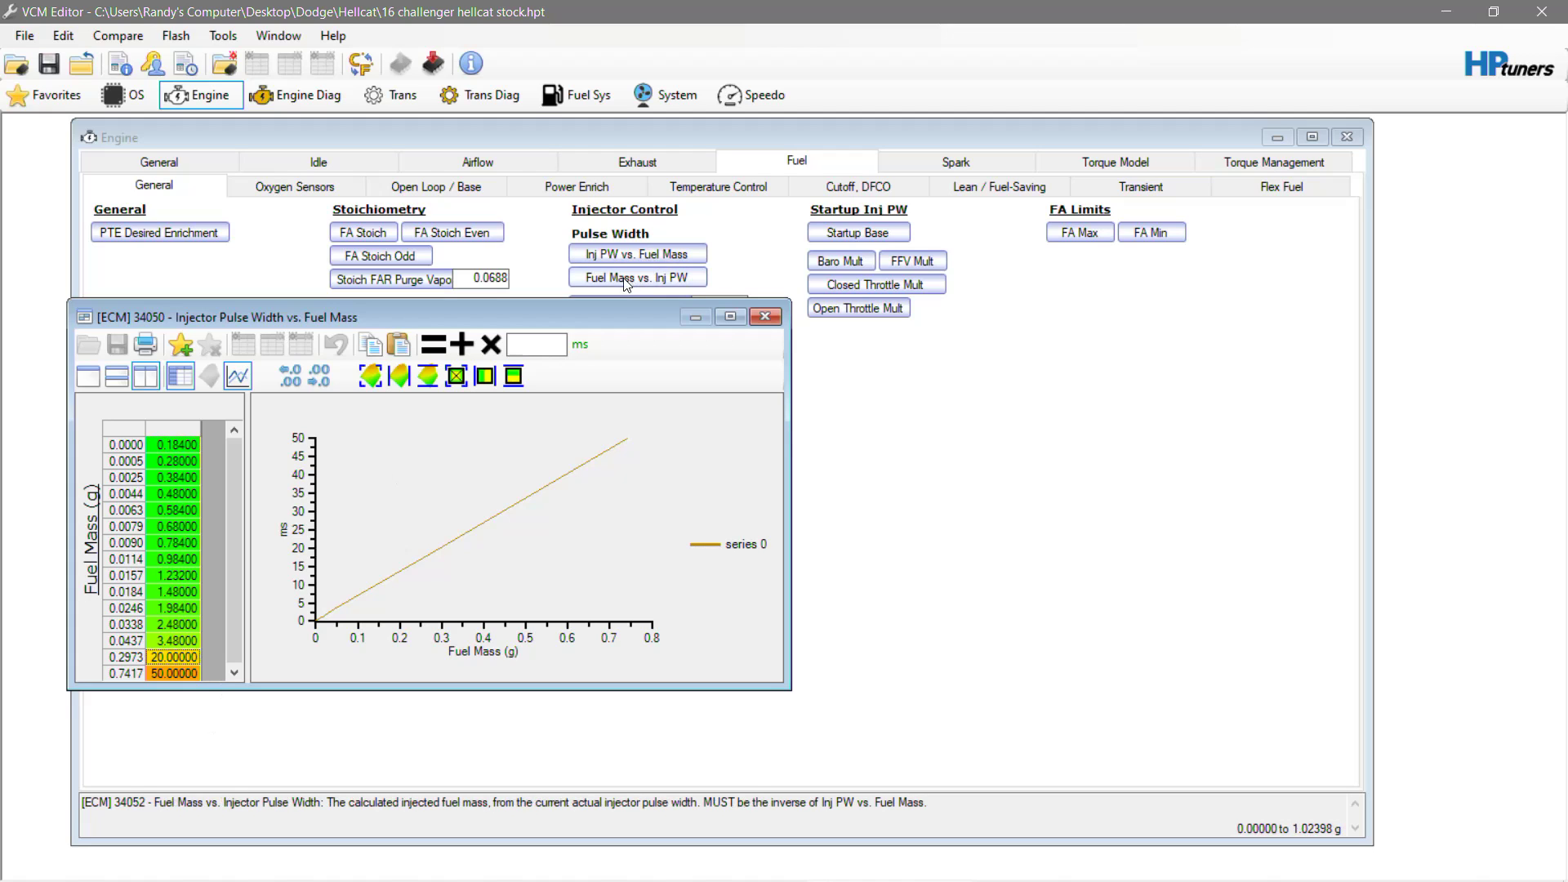
left_click(774, 318)
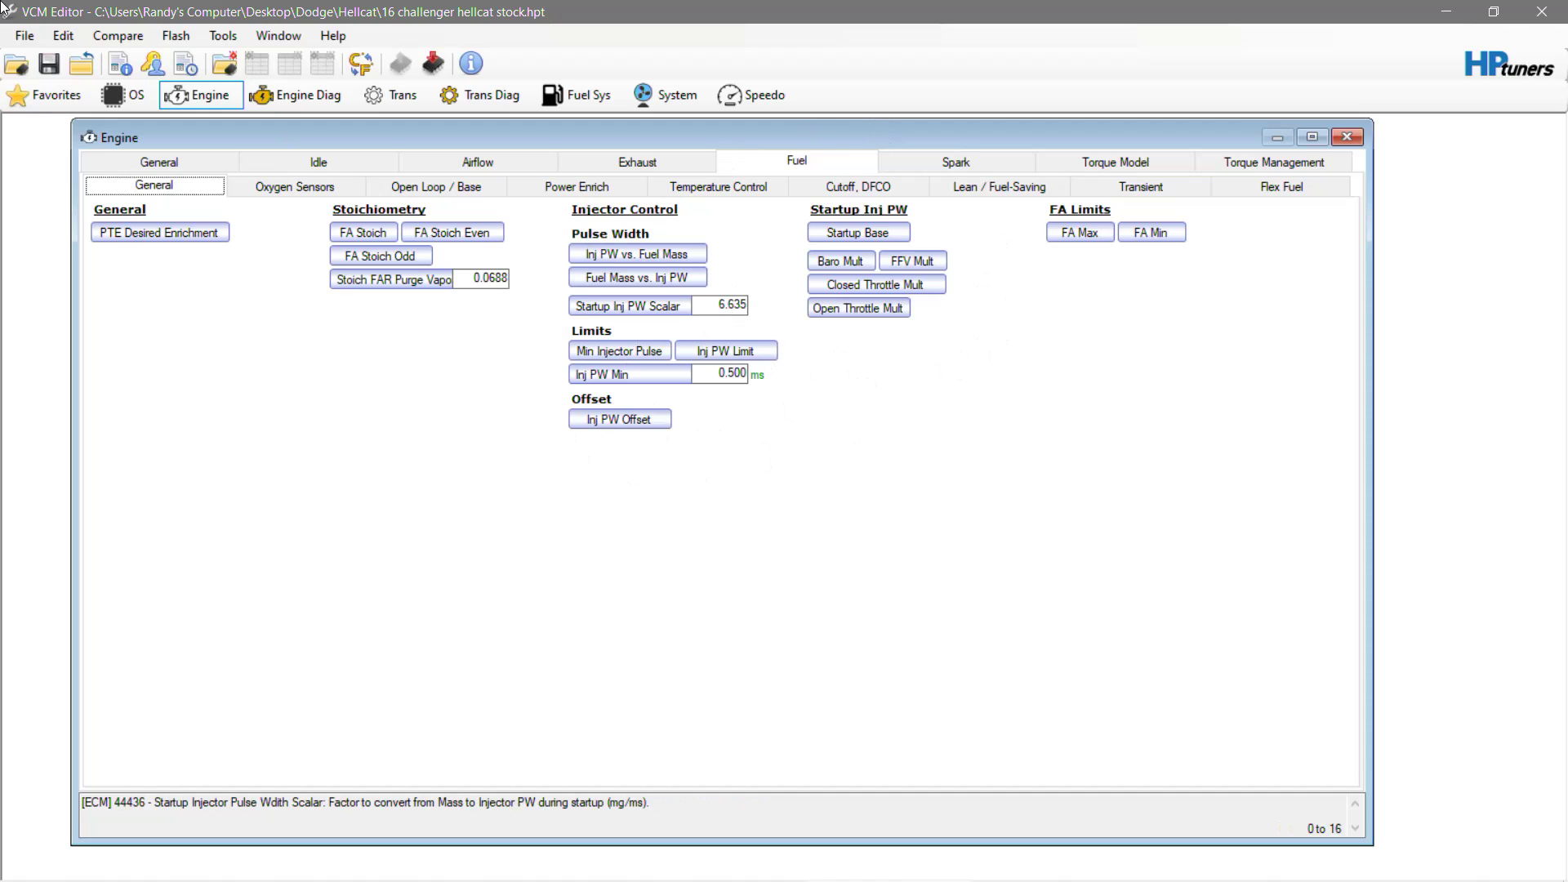
Step: Start opening another tune file and browse to the Remote HPtuners folder on the Desktop
left_click(27, 36)
left_click(41, 55)
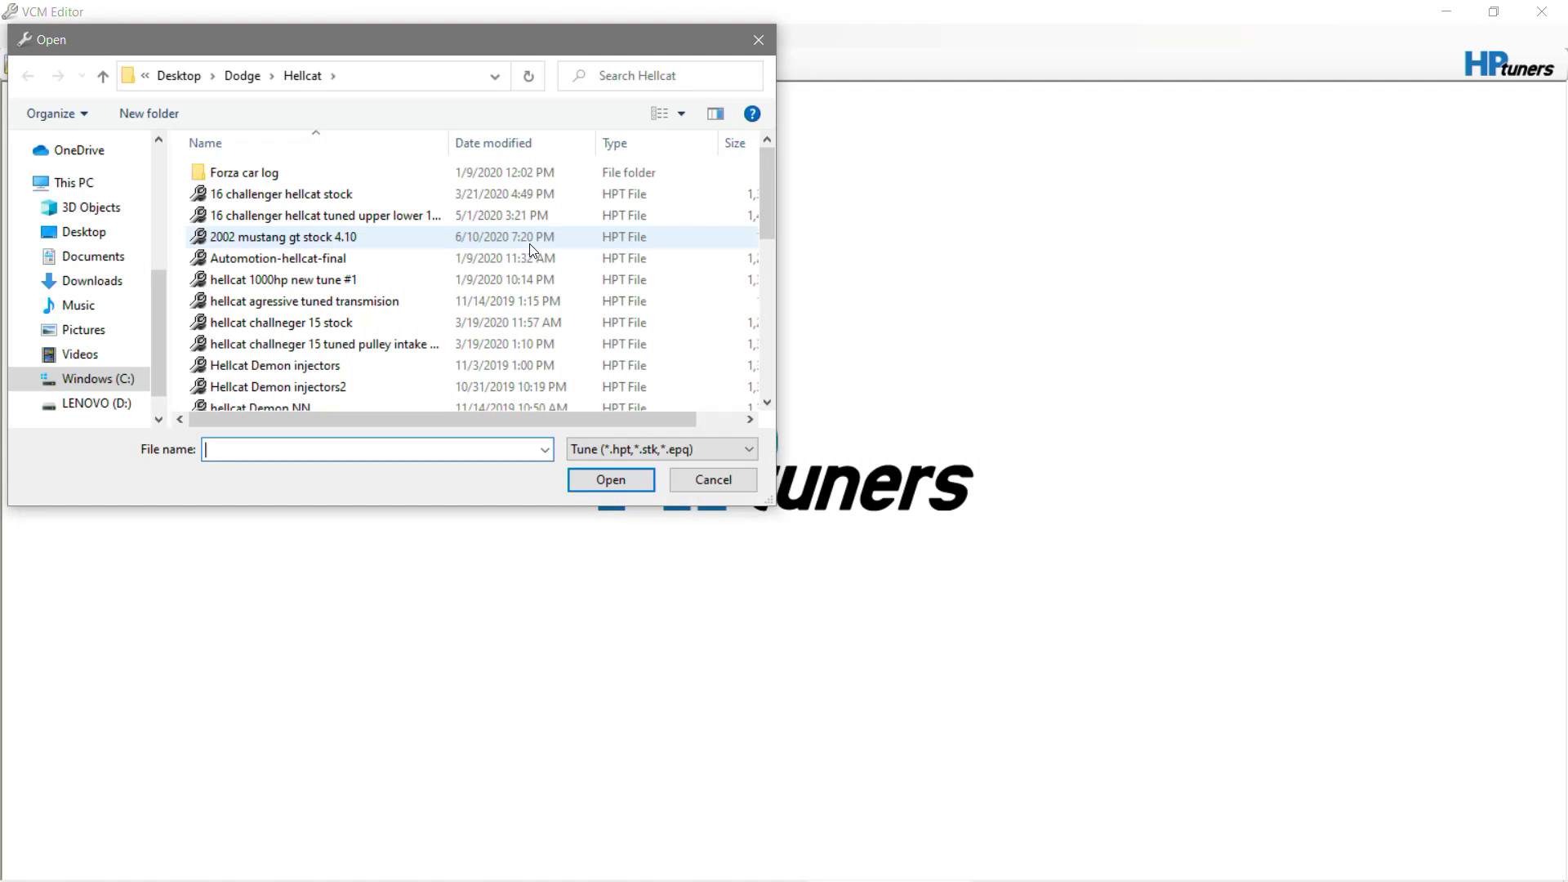
left_click(242, 75)
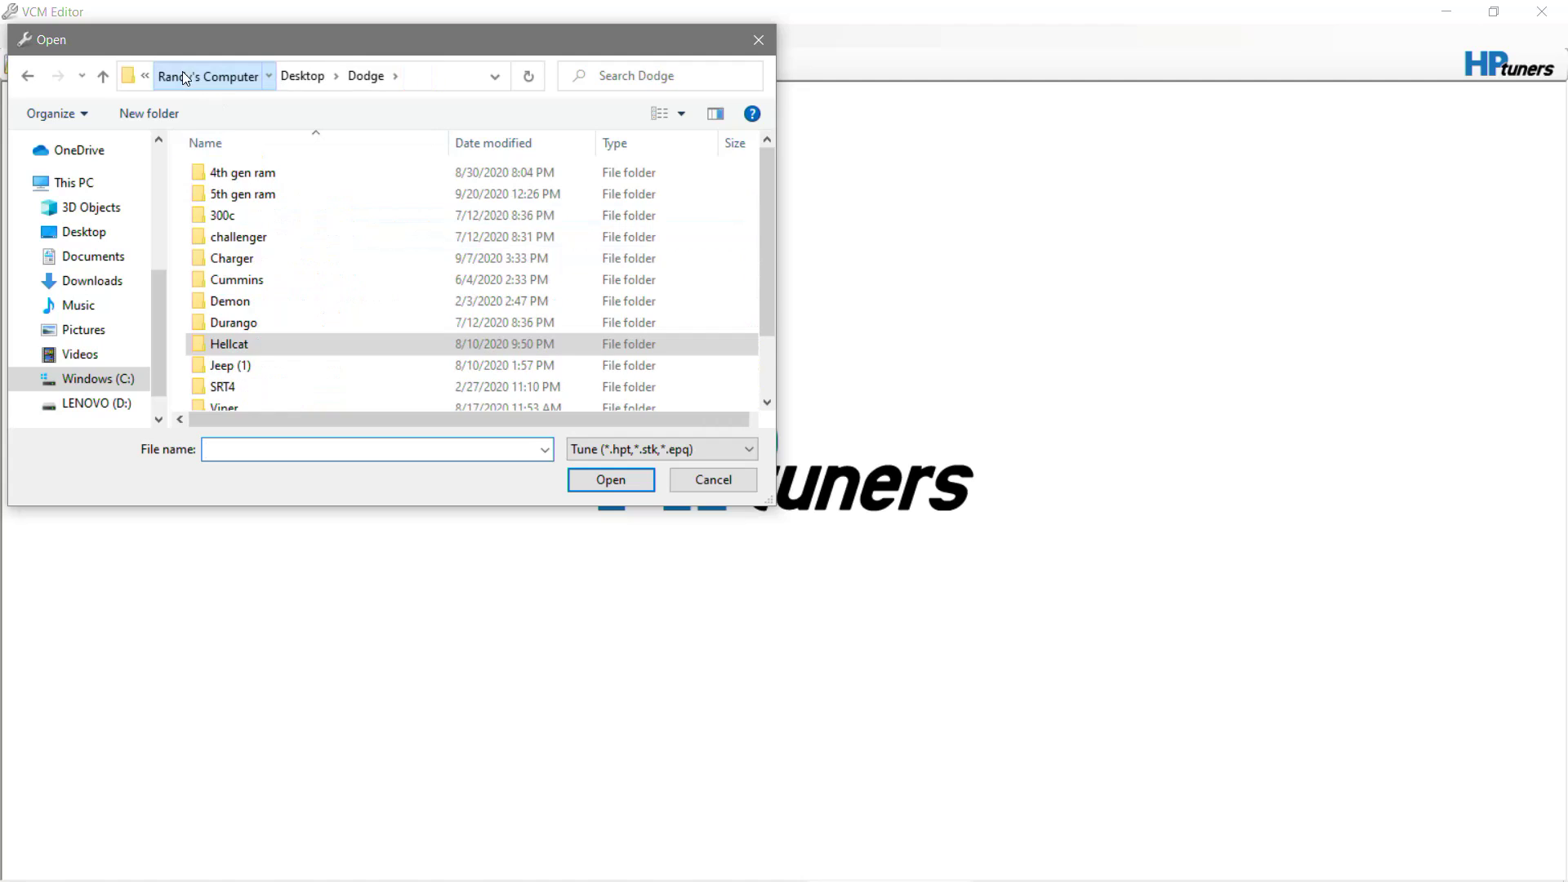
left_click(185, 77)
scroll(298, 229, "down", 1)
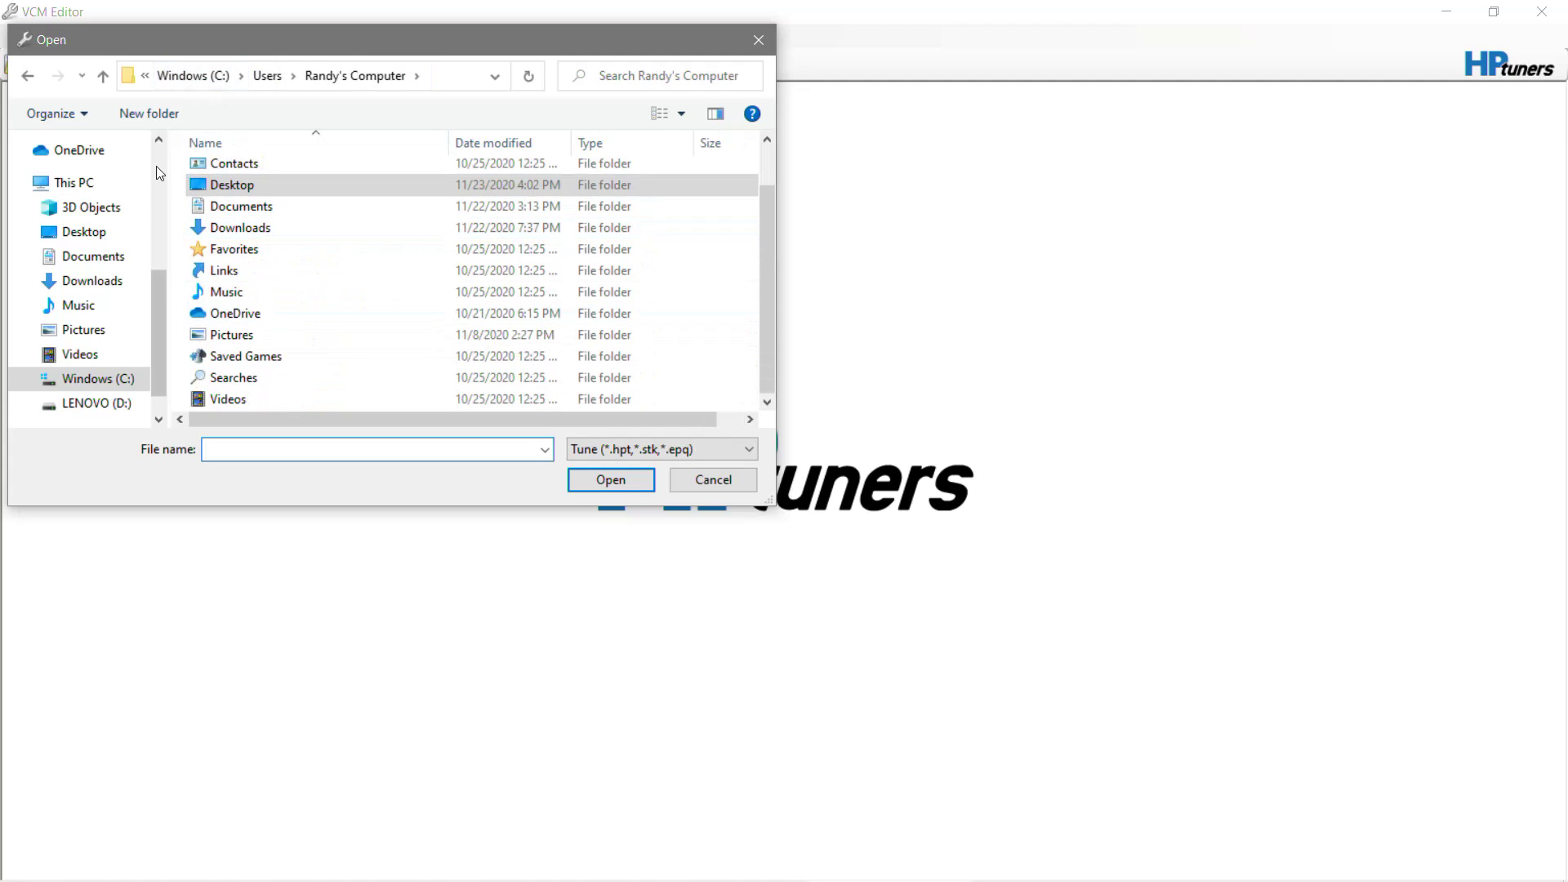
left_click(84, 232)
scroll(389, 294, "down", 2)
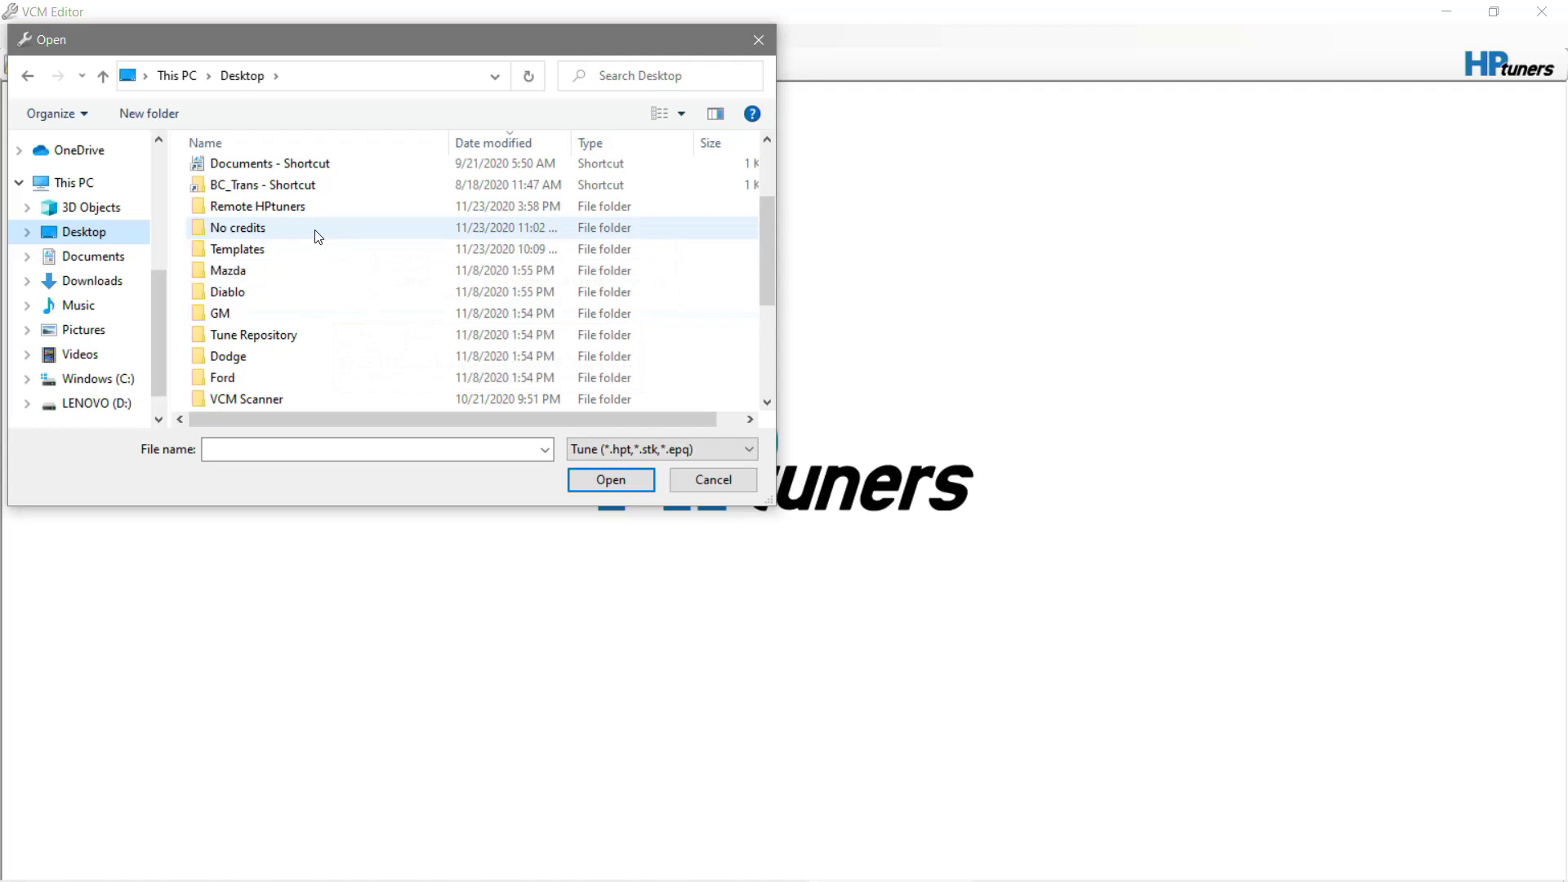
scroll(310, 236, "up", 1)
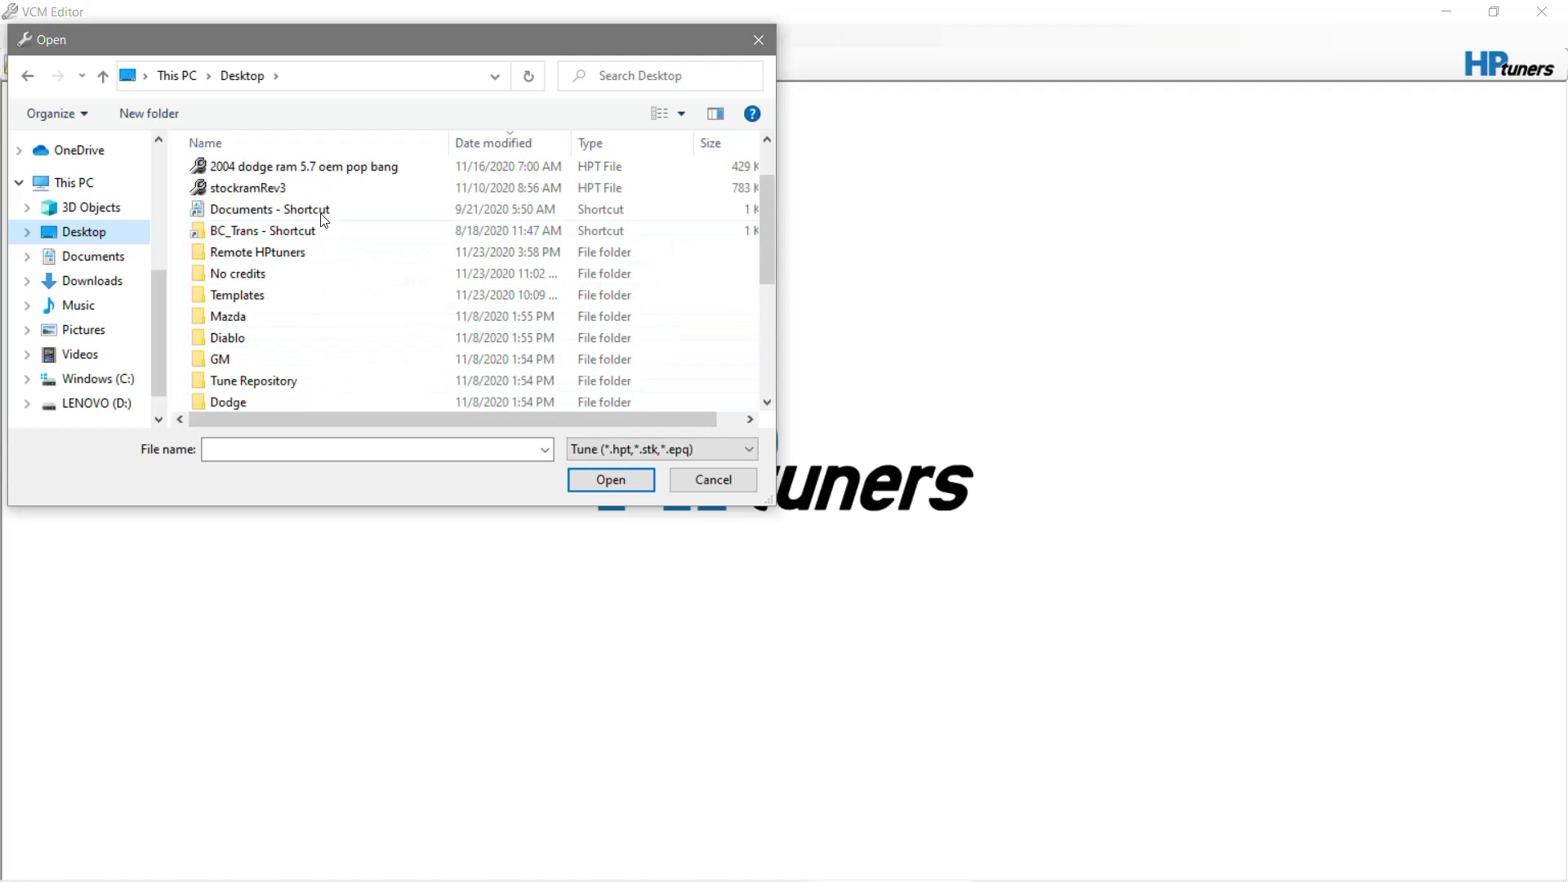
left_click(310, 255)
double_click(310, 255)
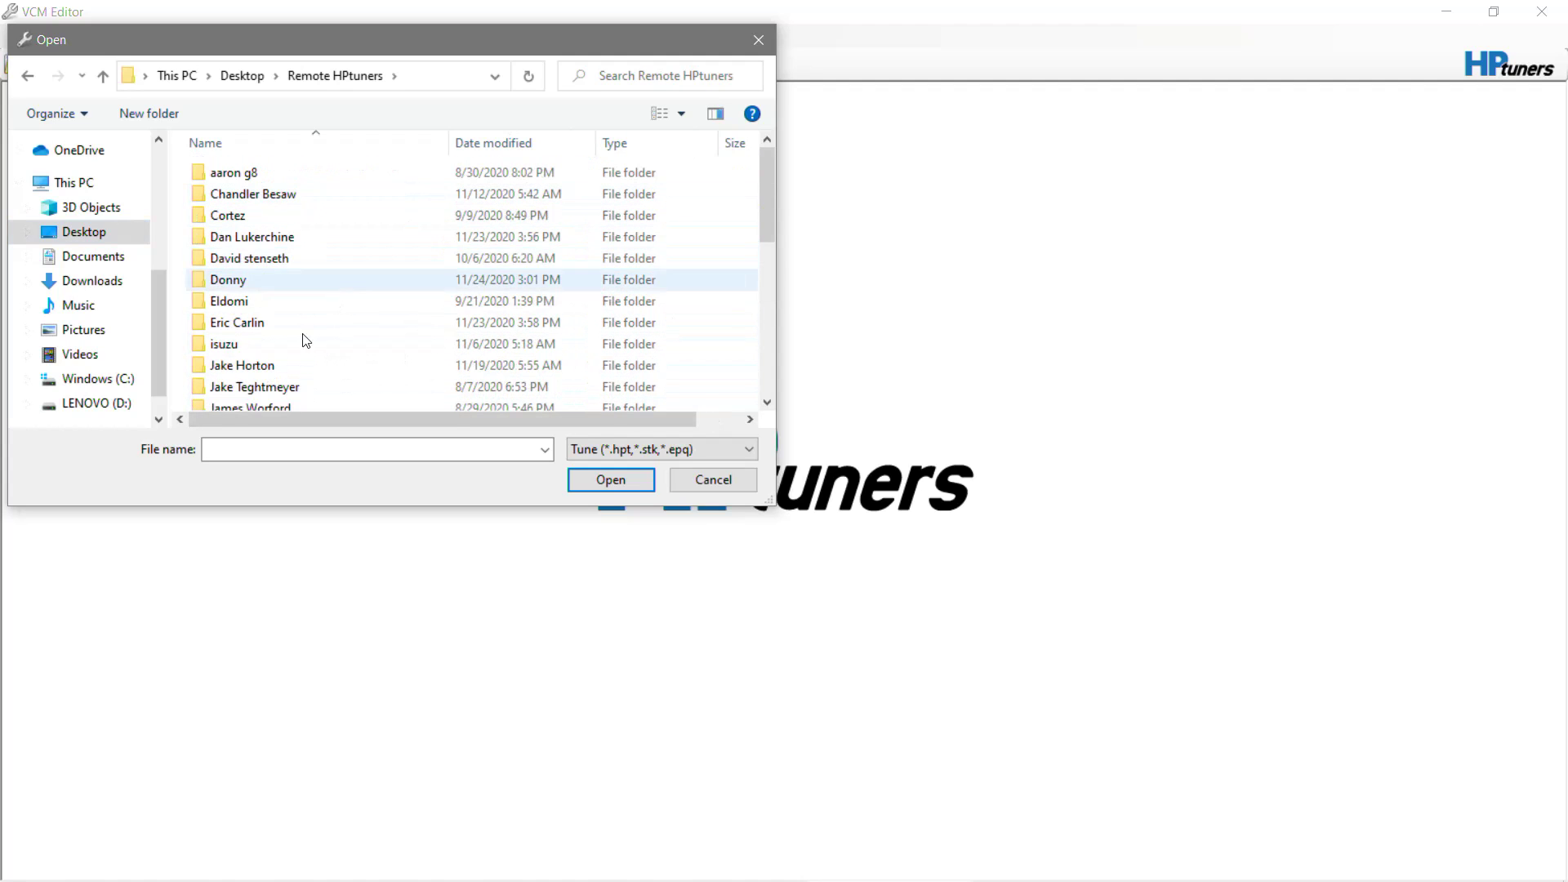
Step: Open the newest Torque Strom Base 4 tune file from the customer's folder
scroll(333, 338, "down", 1)
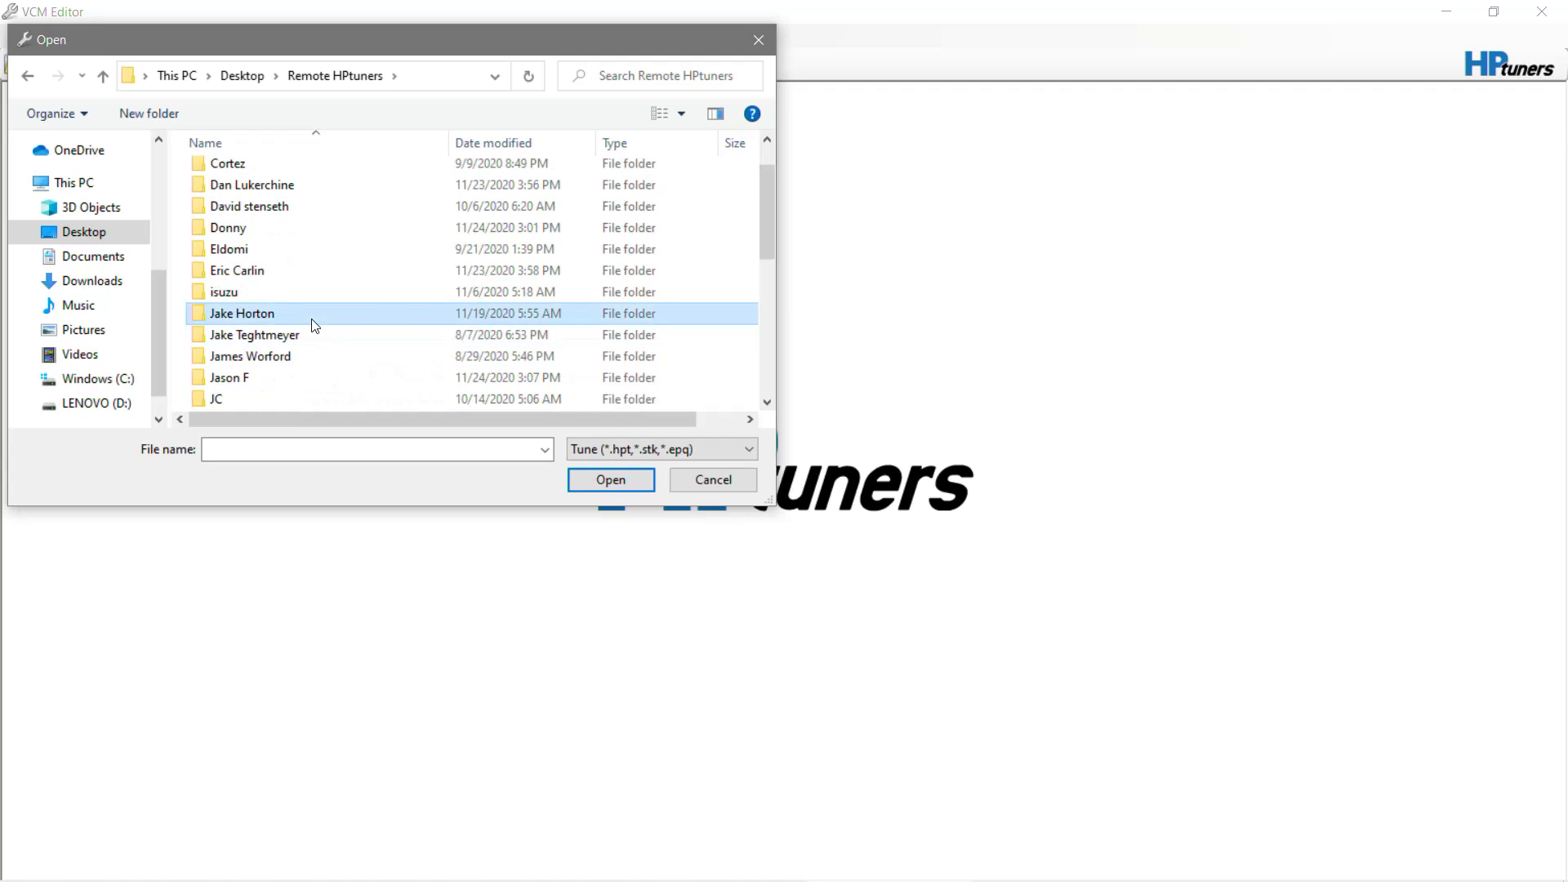
double_click(310, 316)
left_click(407, 183)
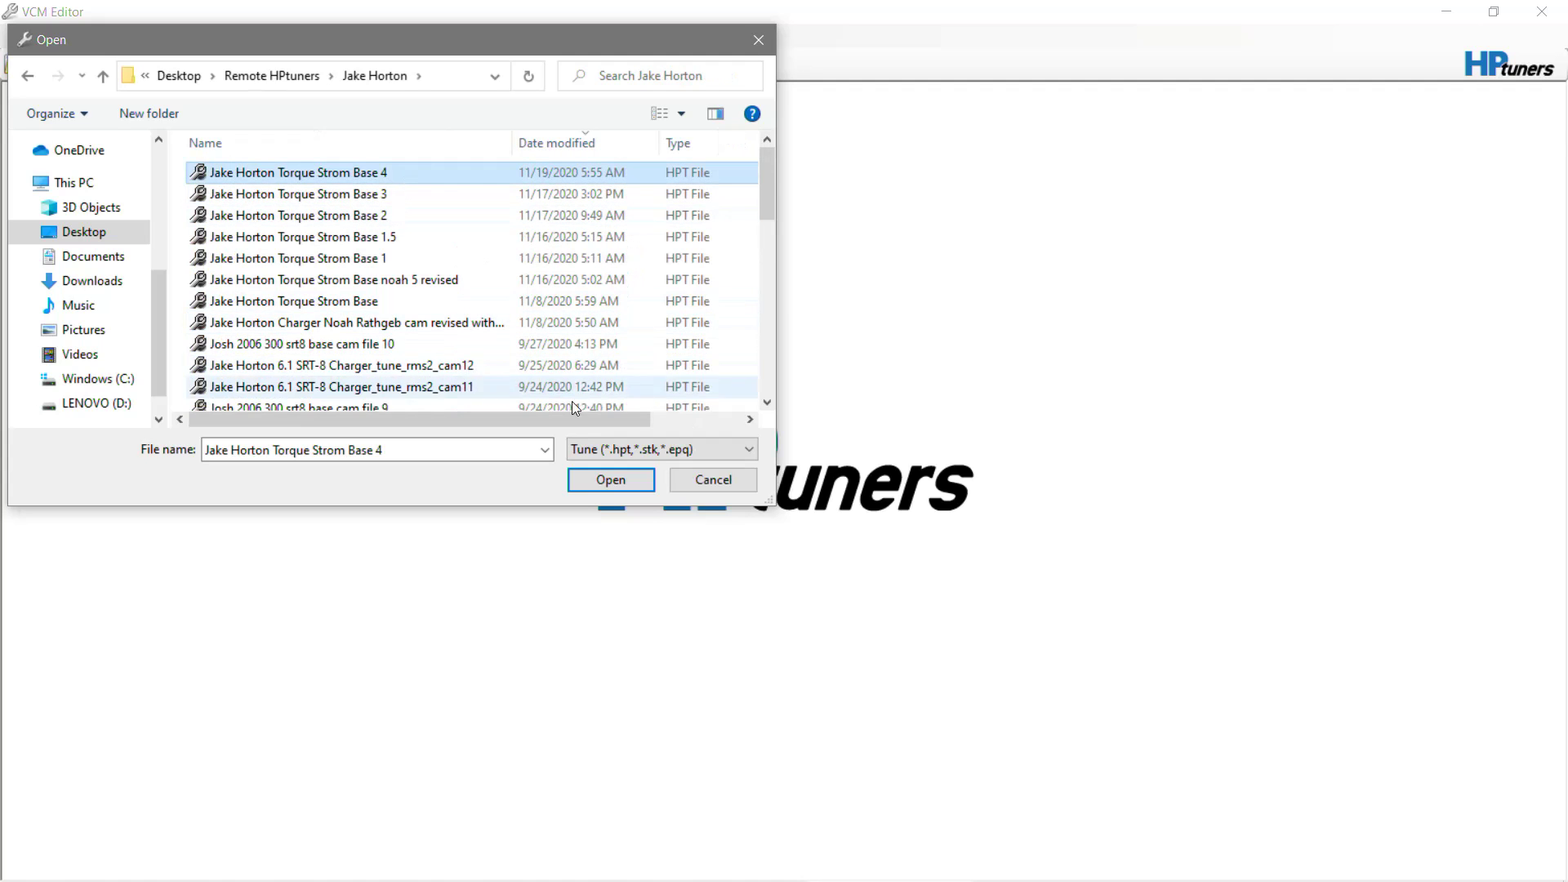
left_click(596, 490)
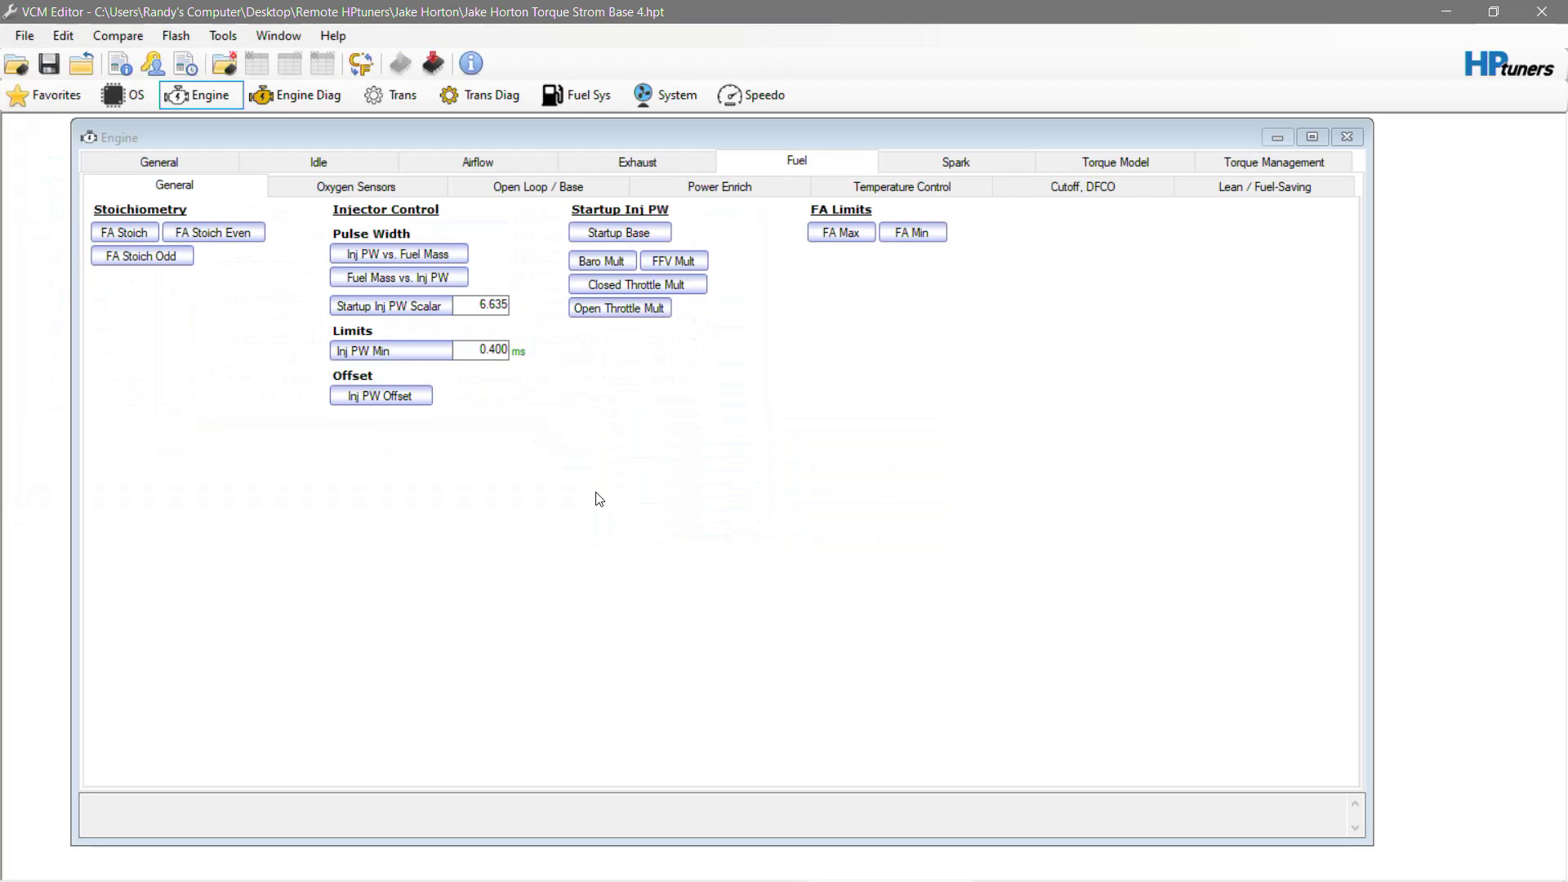
Step: Open the Injector Pulse Width vs. Fuel Mass table and load the 2006 300 srt8 base cam file 6 tune as the comparison file
left_click(458, 256)
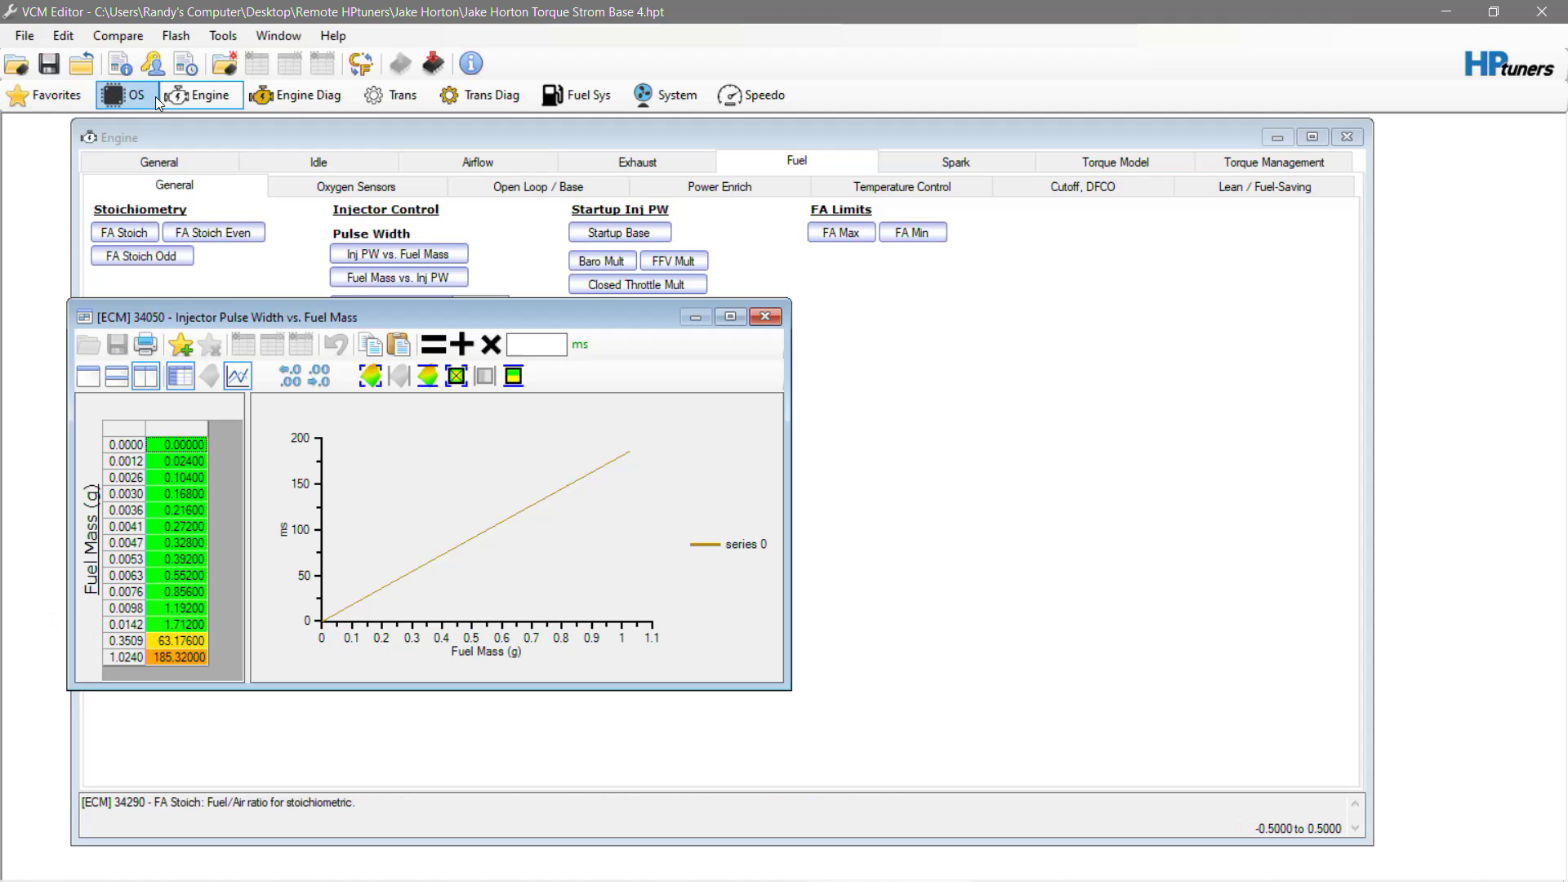
left_click(118, 35)
left_click(139, 57)
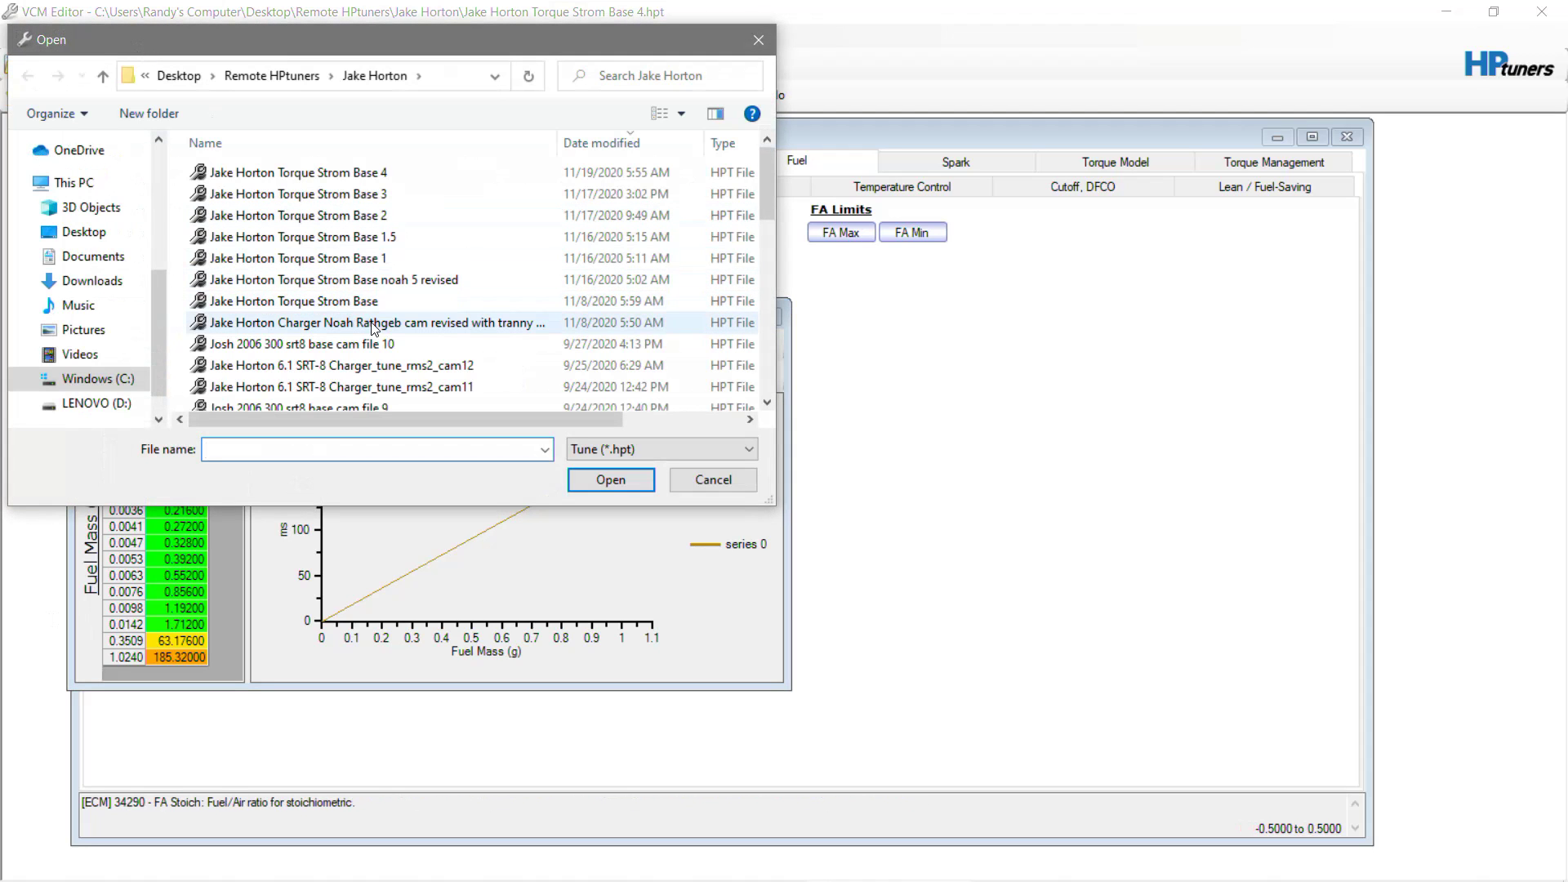
scroll(372, 327, "down", 3)
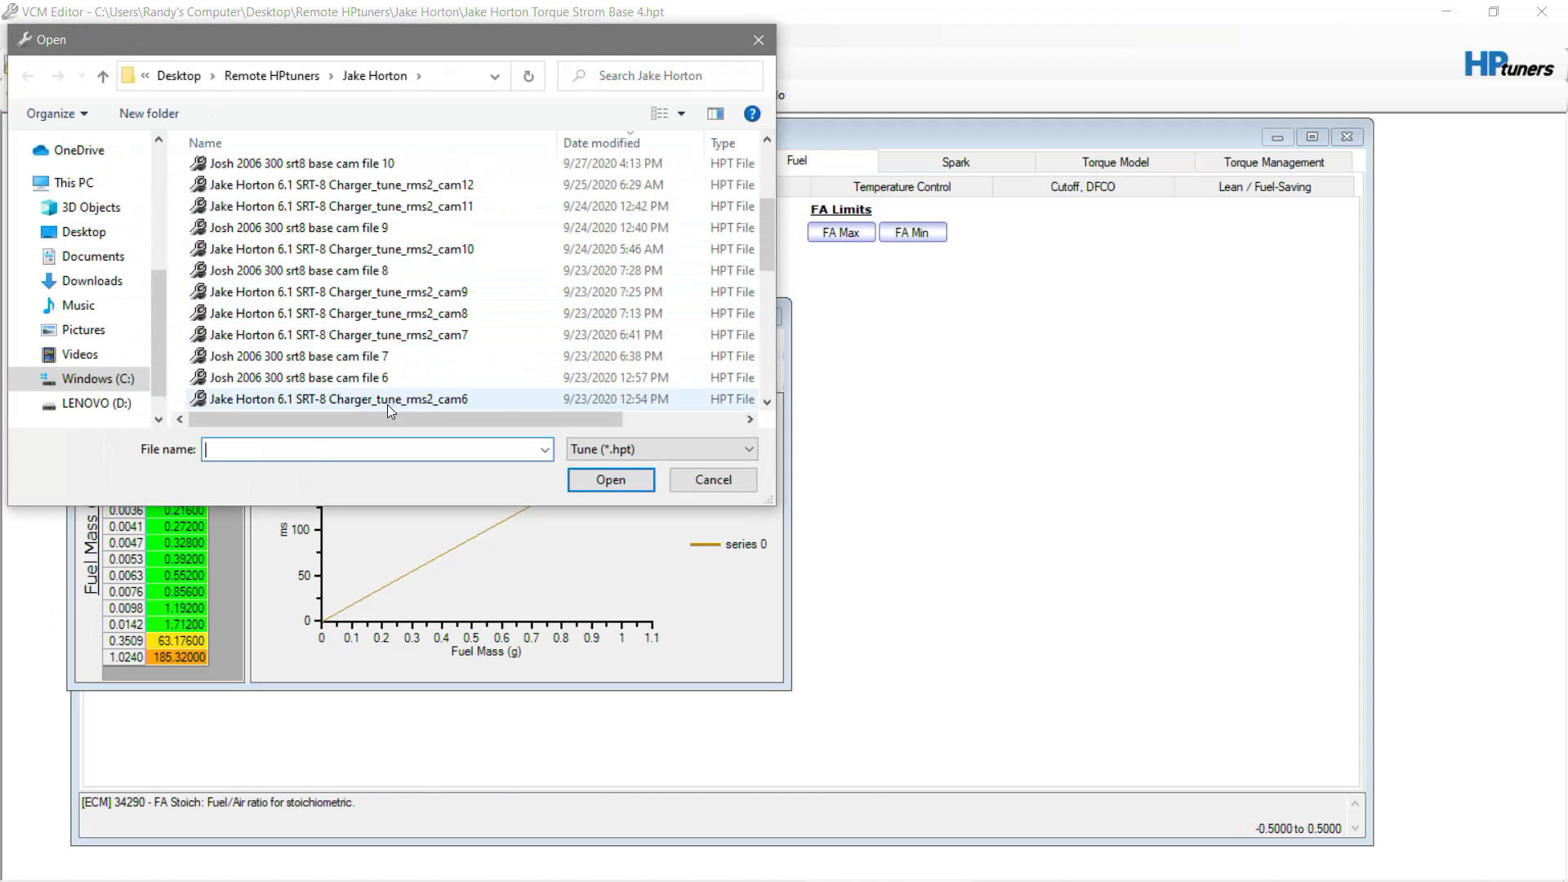
left_click(384, 378)
left_click(613, 480)
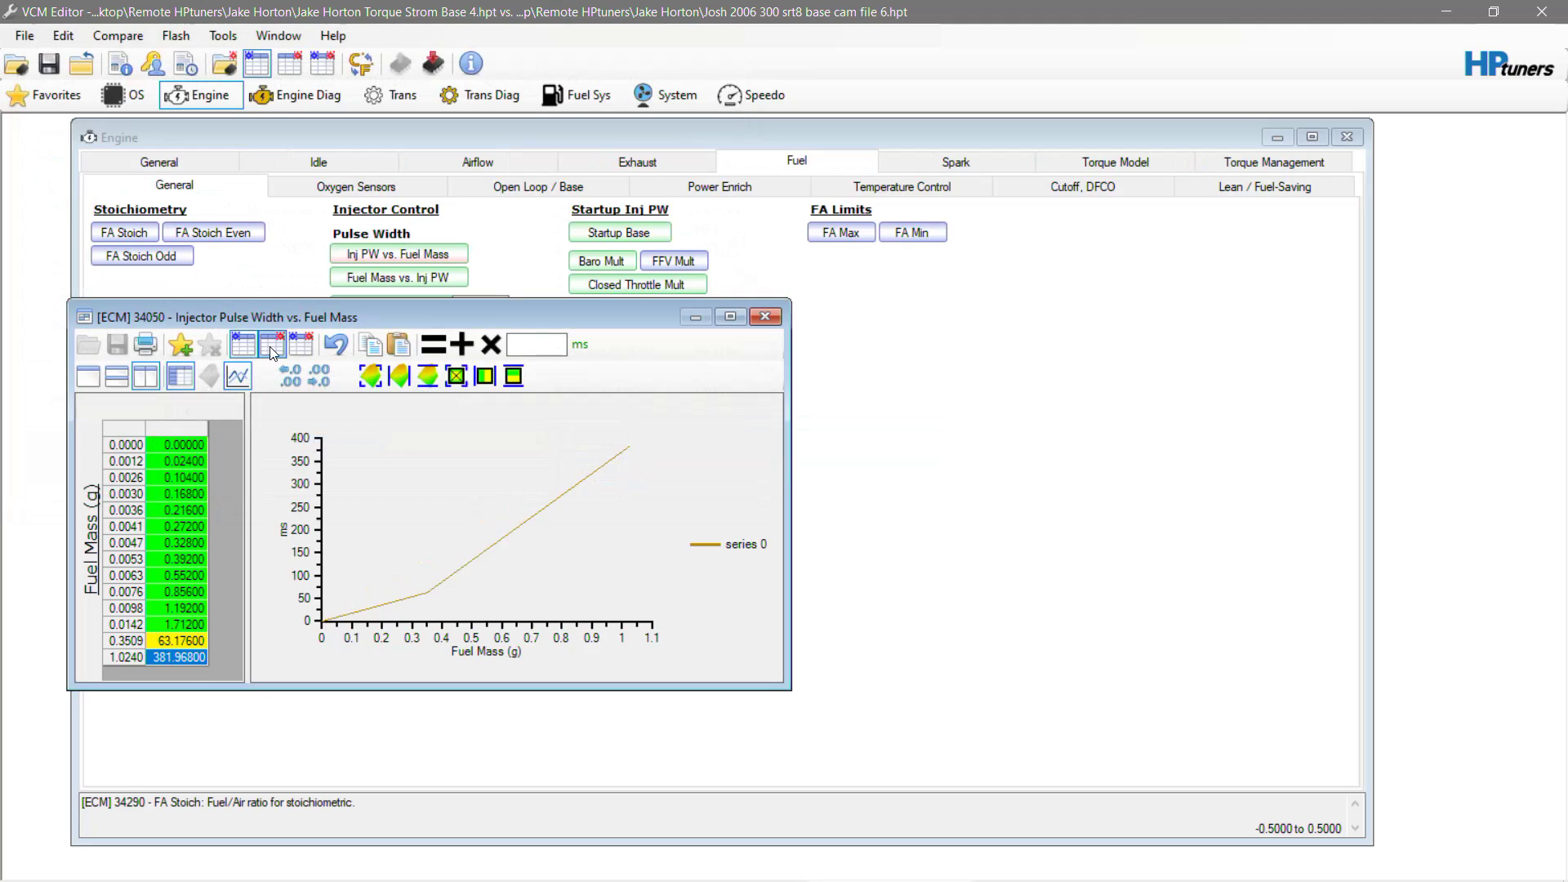
Step: Compare the Injector Pulse Width vs. Fuel Mass values of the current and comparison tunes, and close the table
left_click(272, 348)
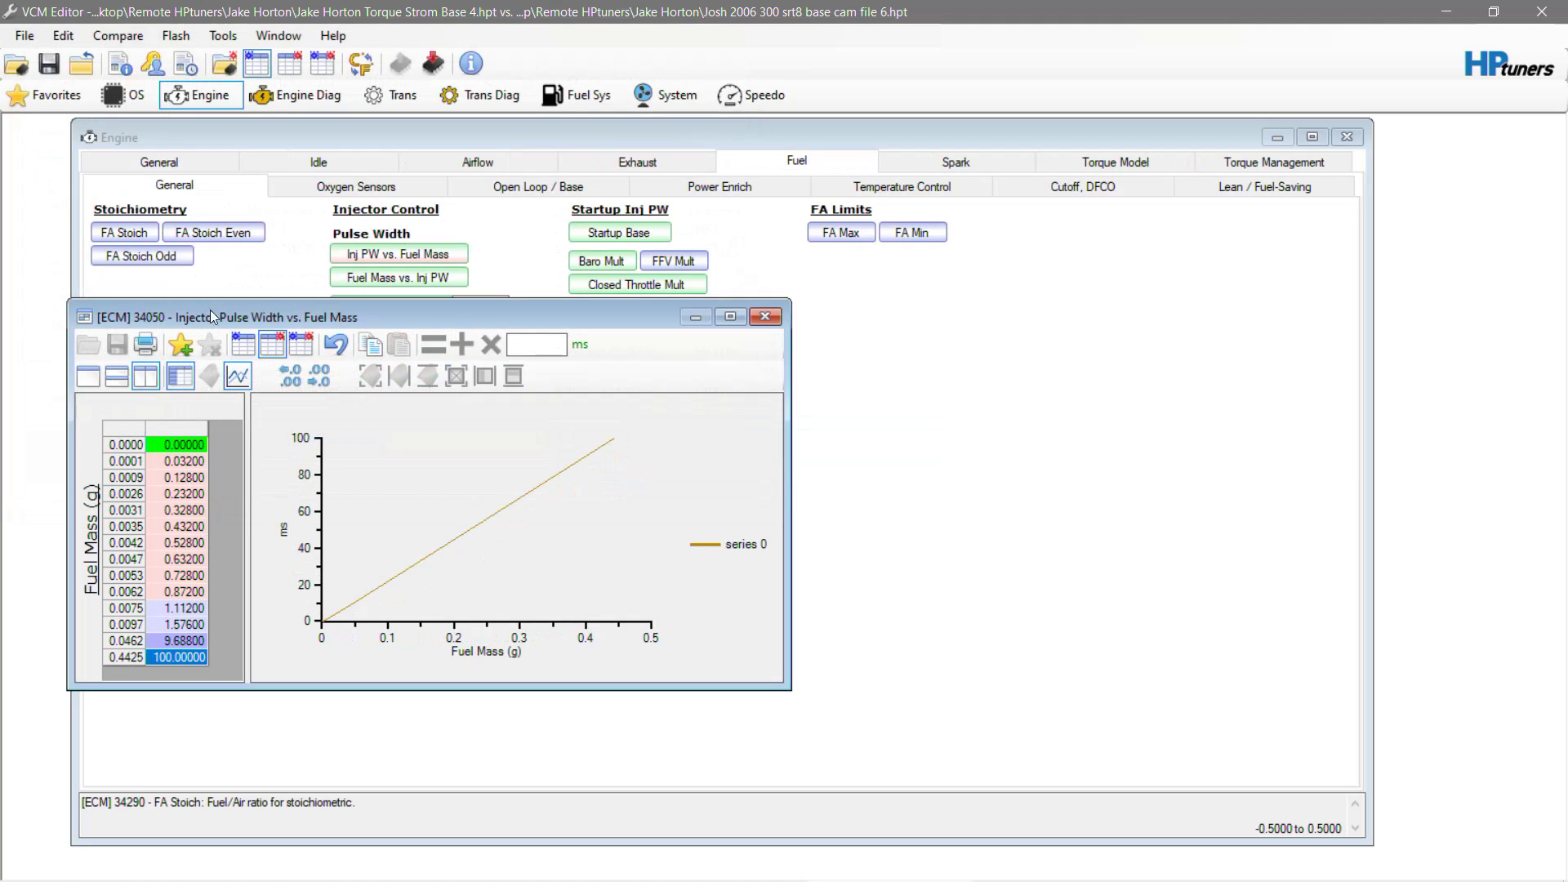
left_click(242, 347)
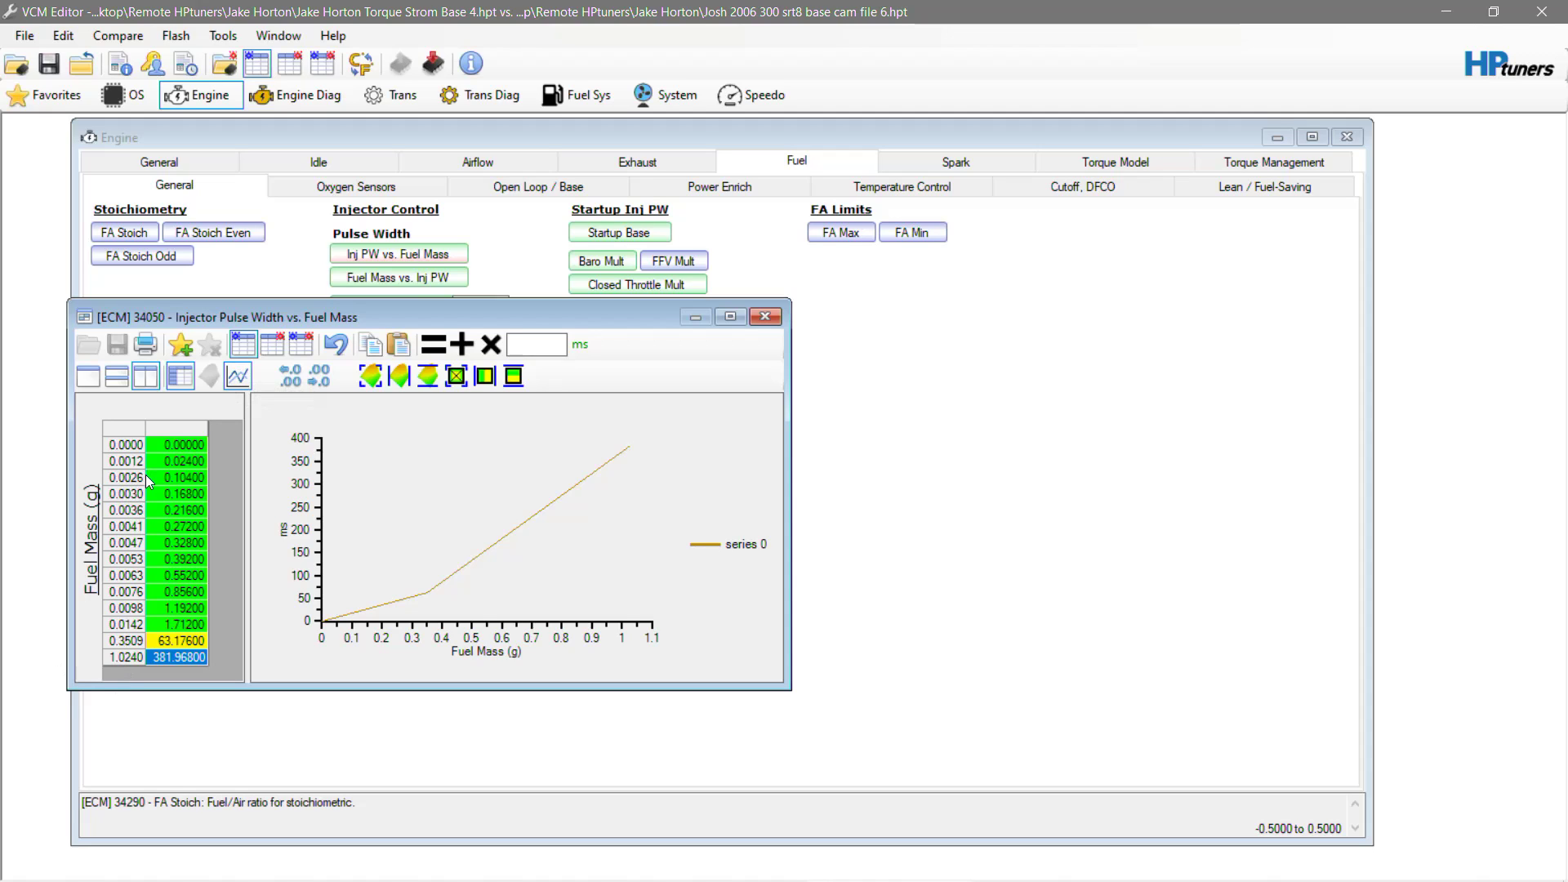
left_click(272, 343)
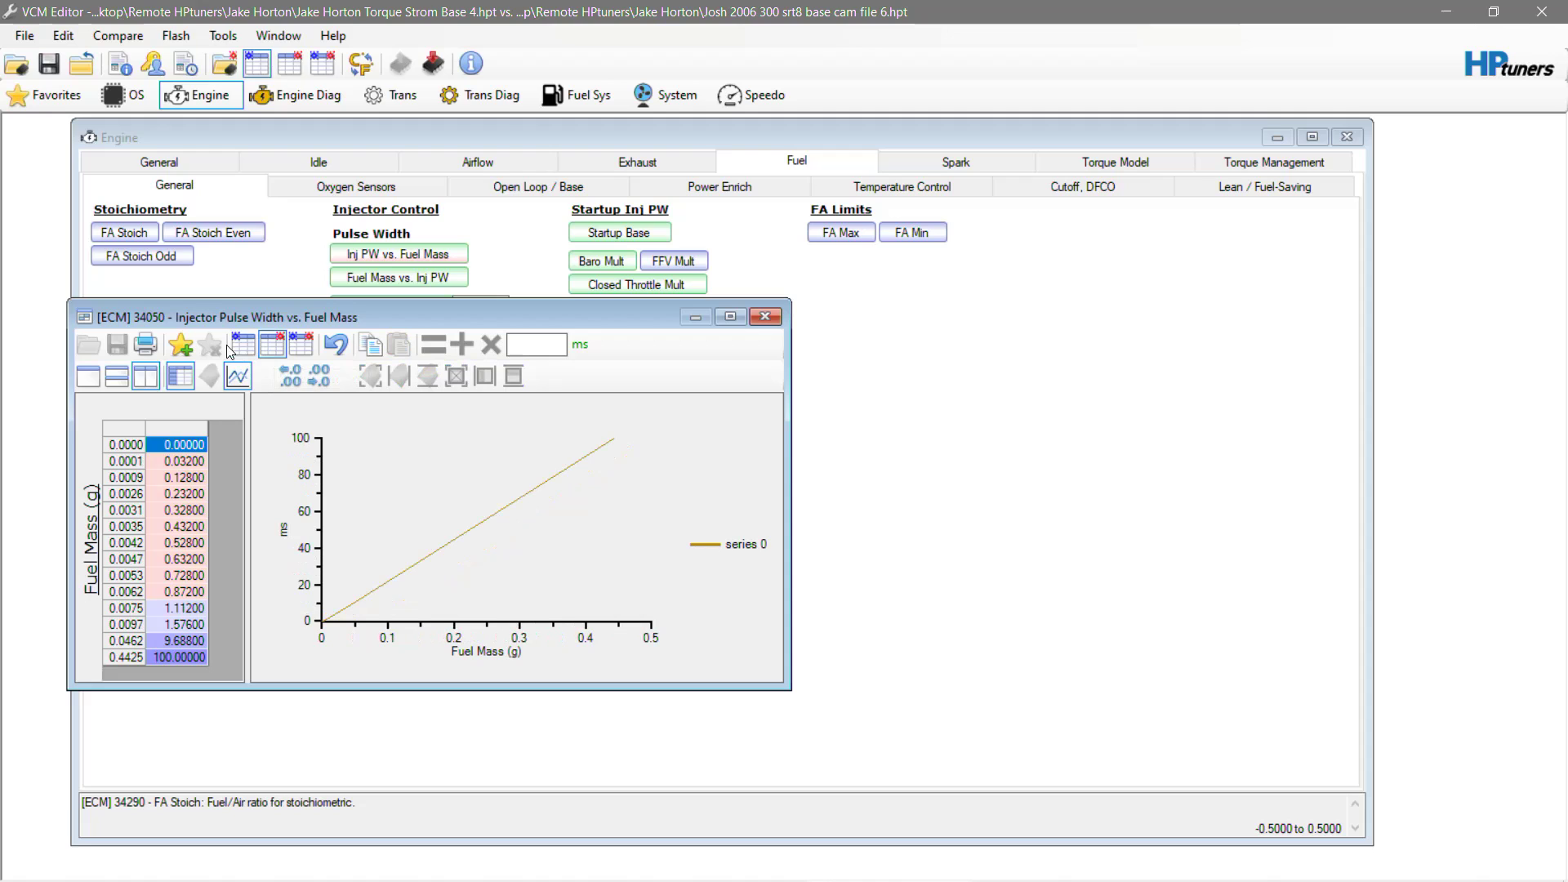
left_click(243, 344)
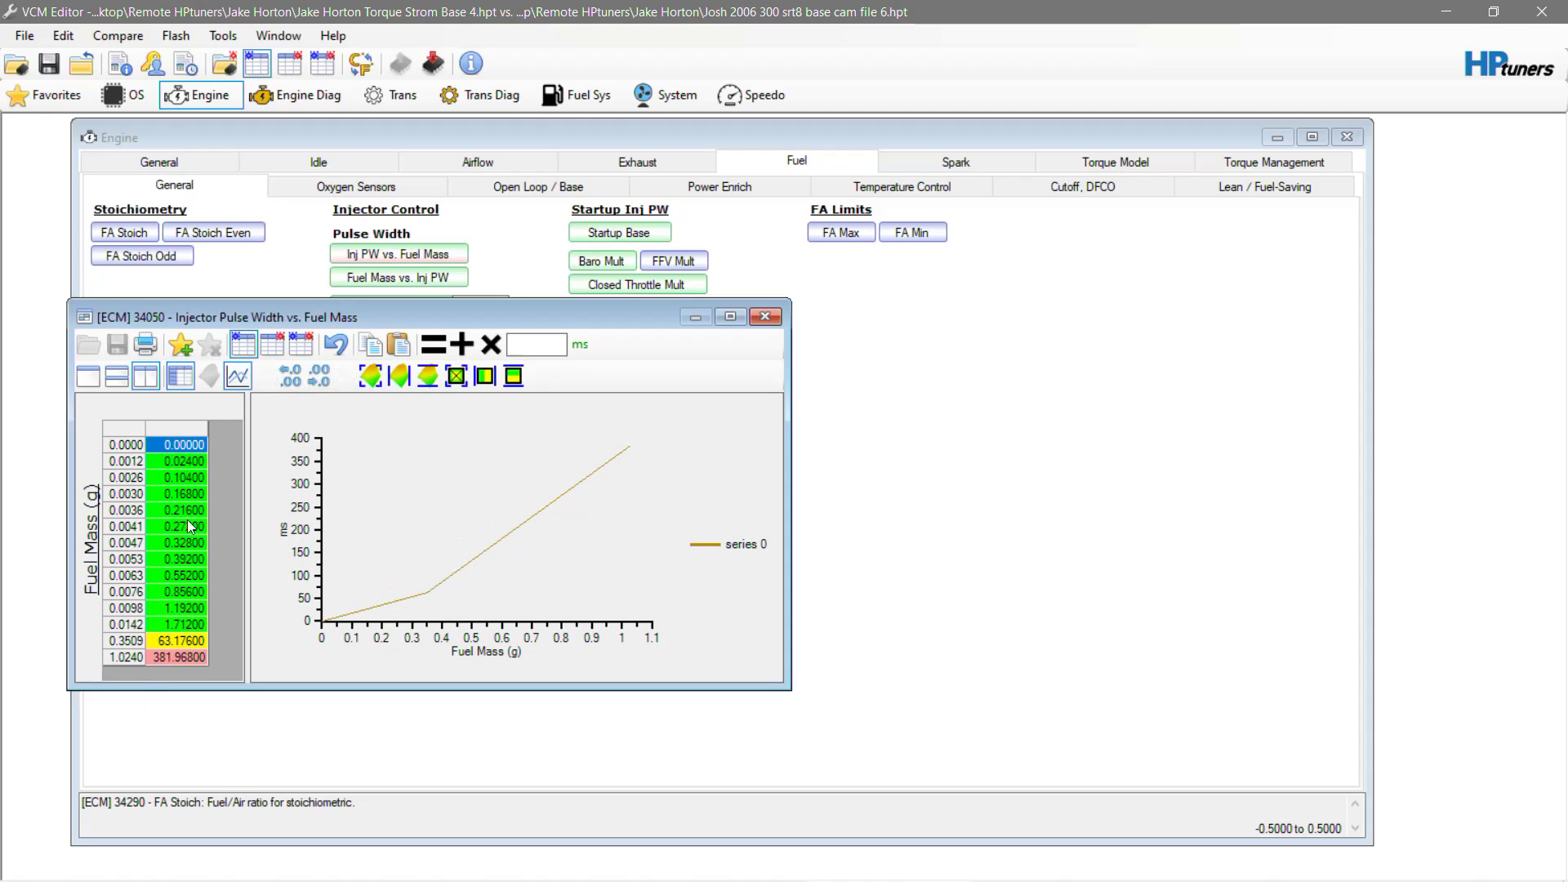
key("ctrl+End")
left_click(777, 316)
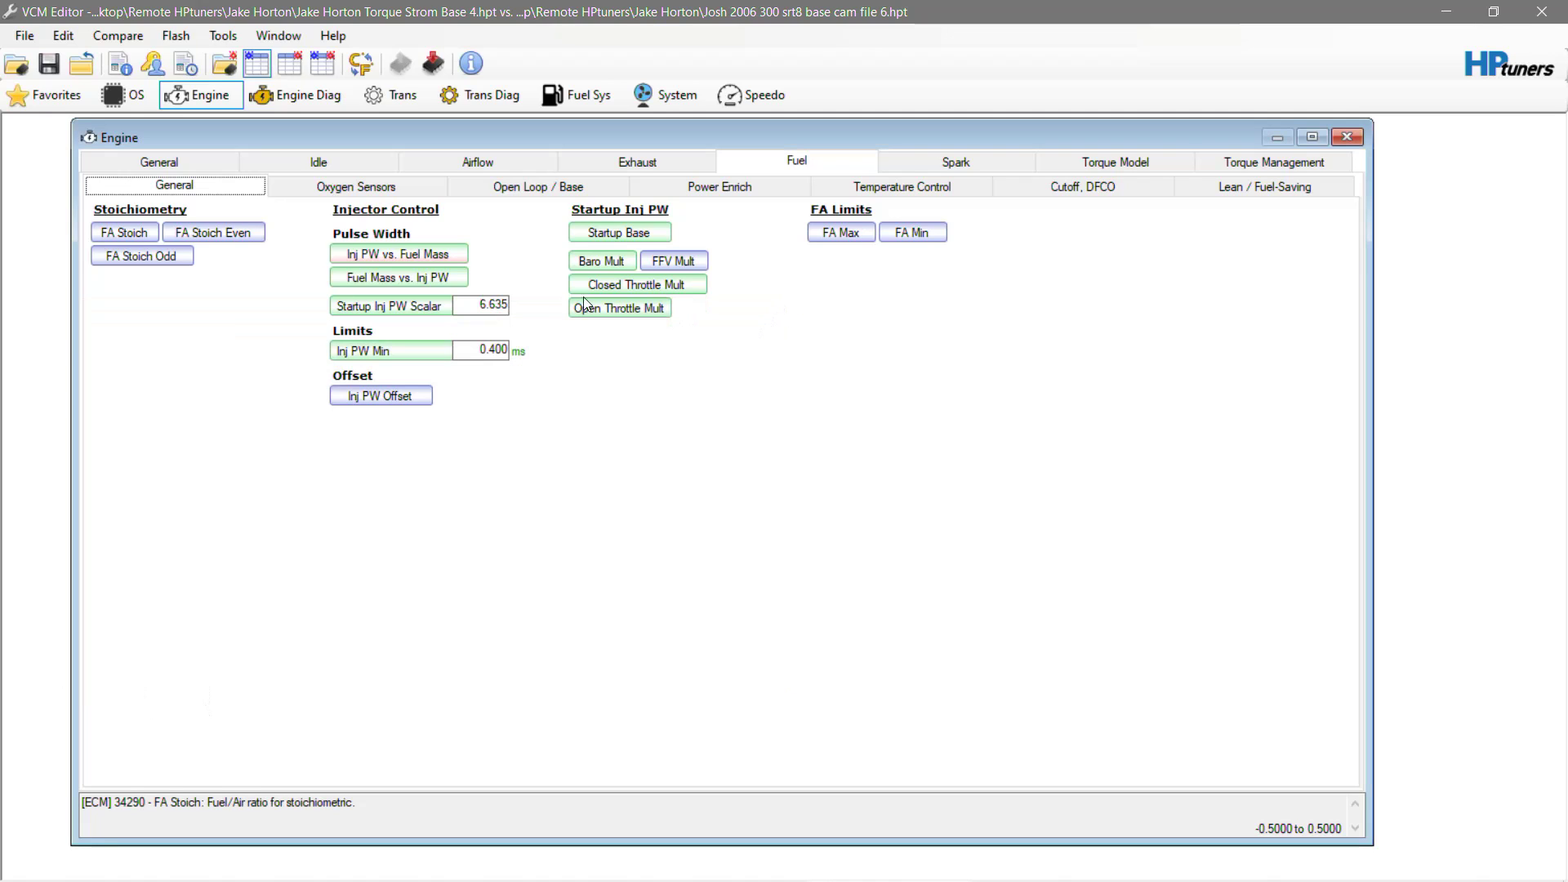
Step: View the Fuel Mass vs. Injector Pulse Width table, and recheck both tunes' Injector Pulse Width vs. Fuel Mass values
left_click(398, 278)
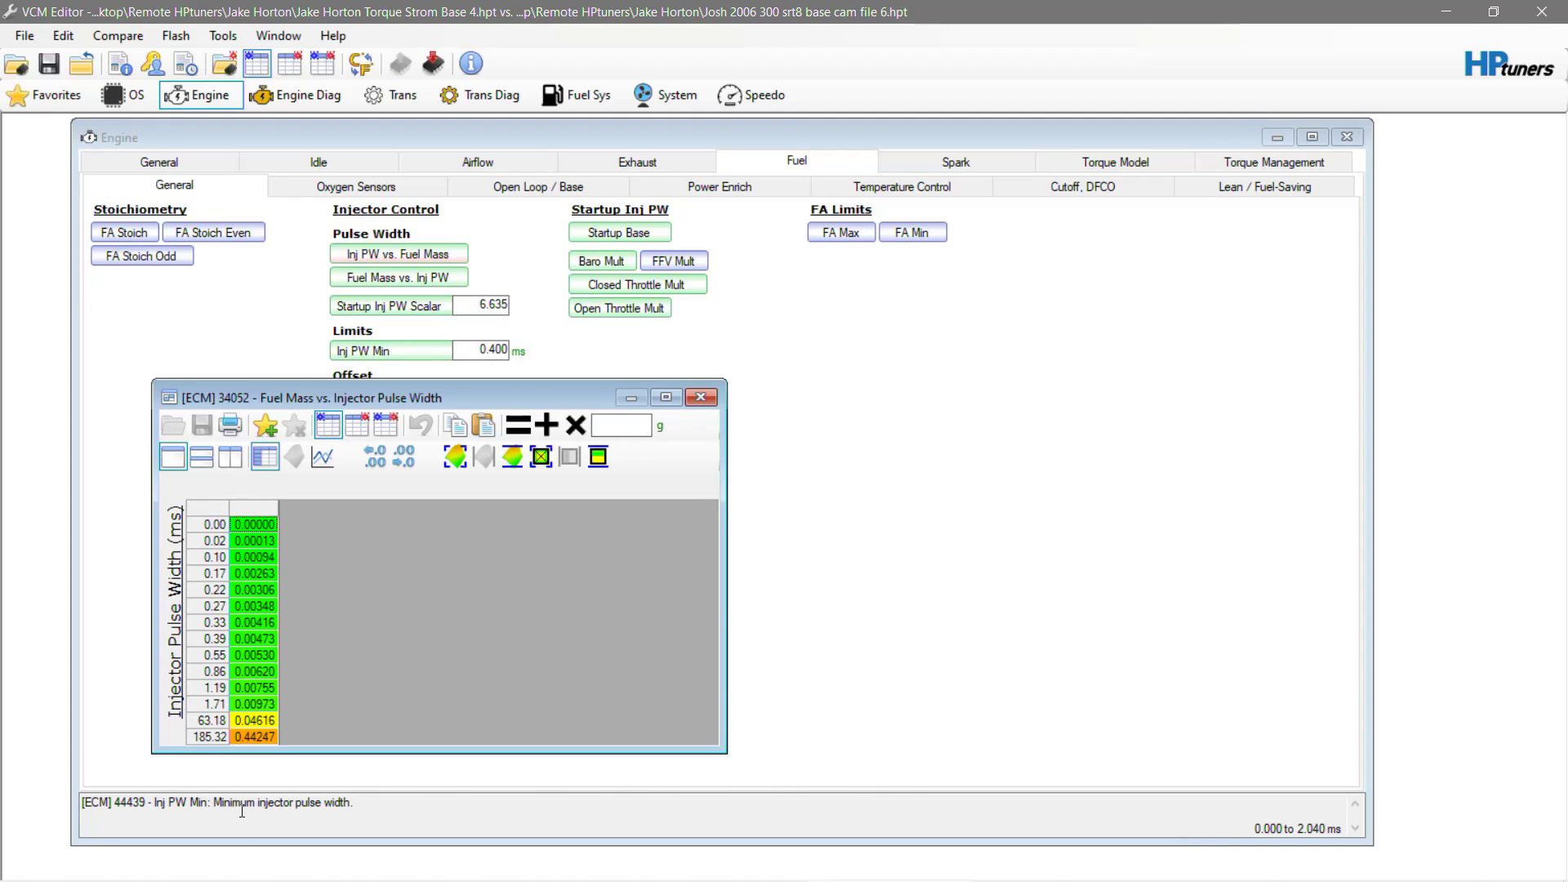
left_click(701, 398)
left_click(462, 260)
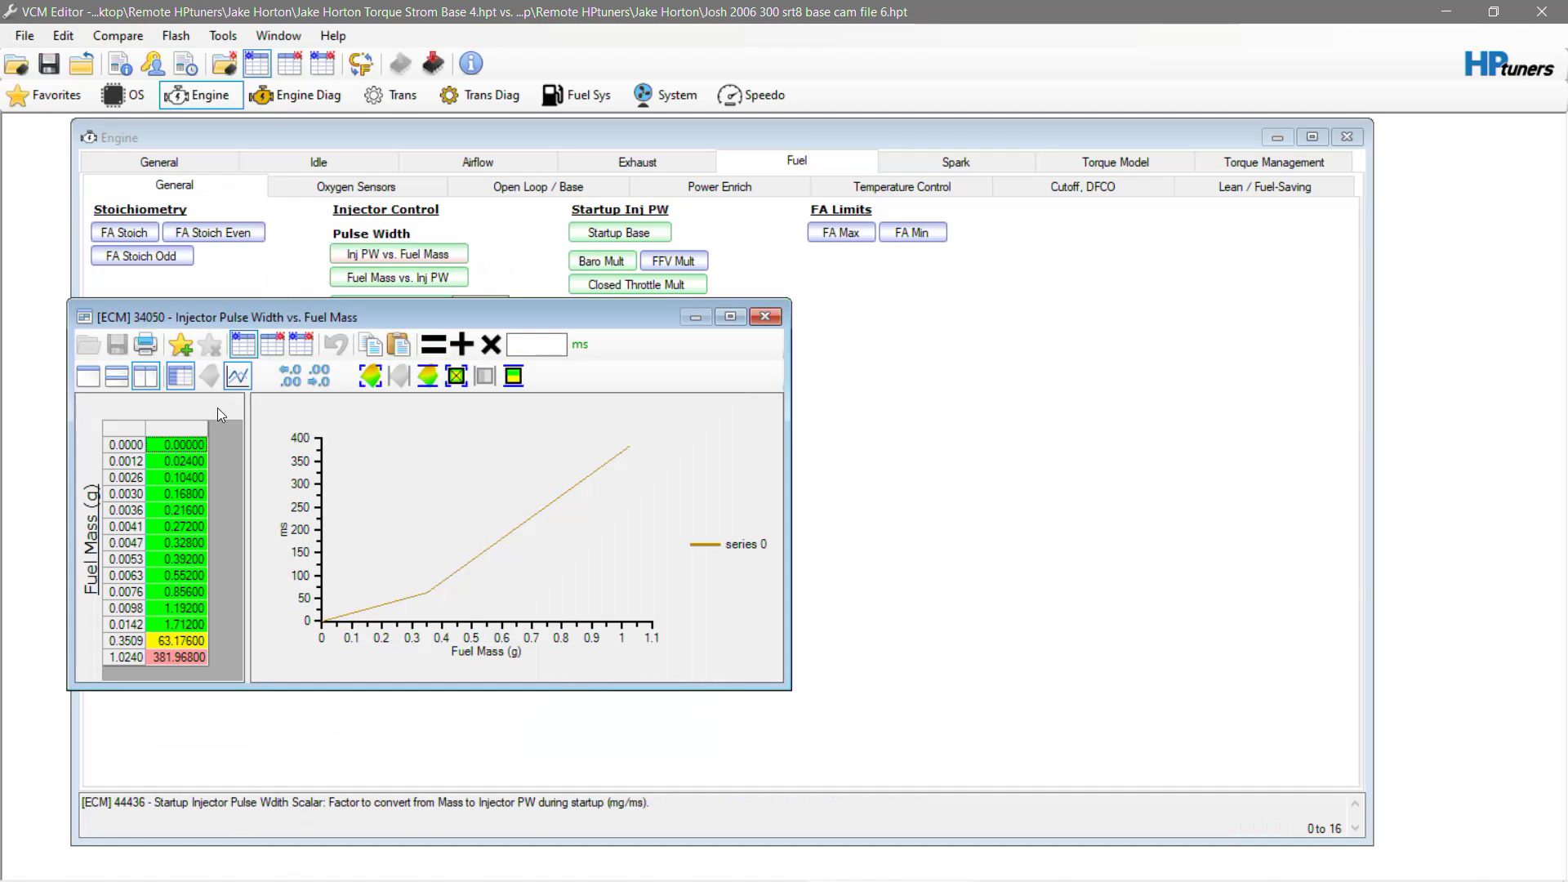
left_click(263, 343)
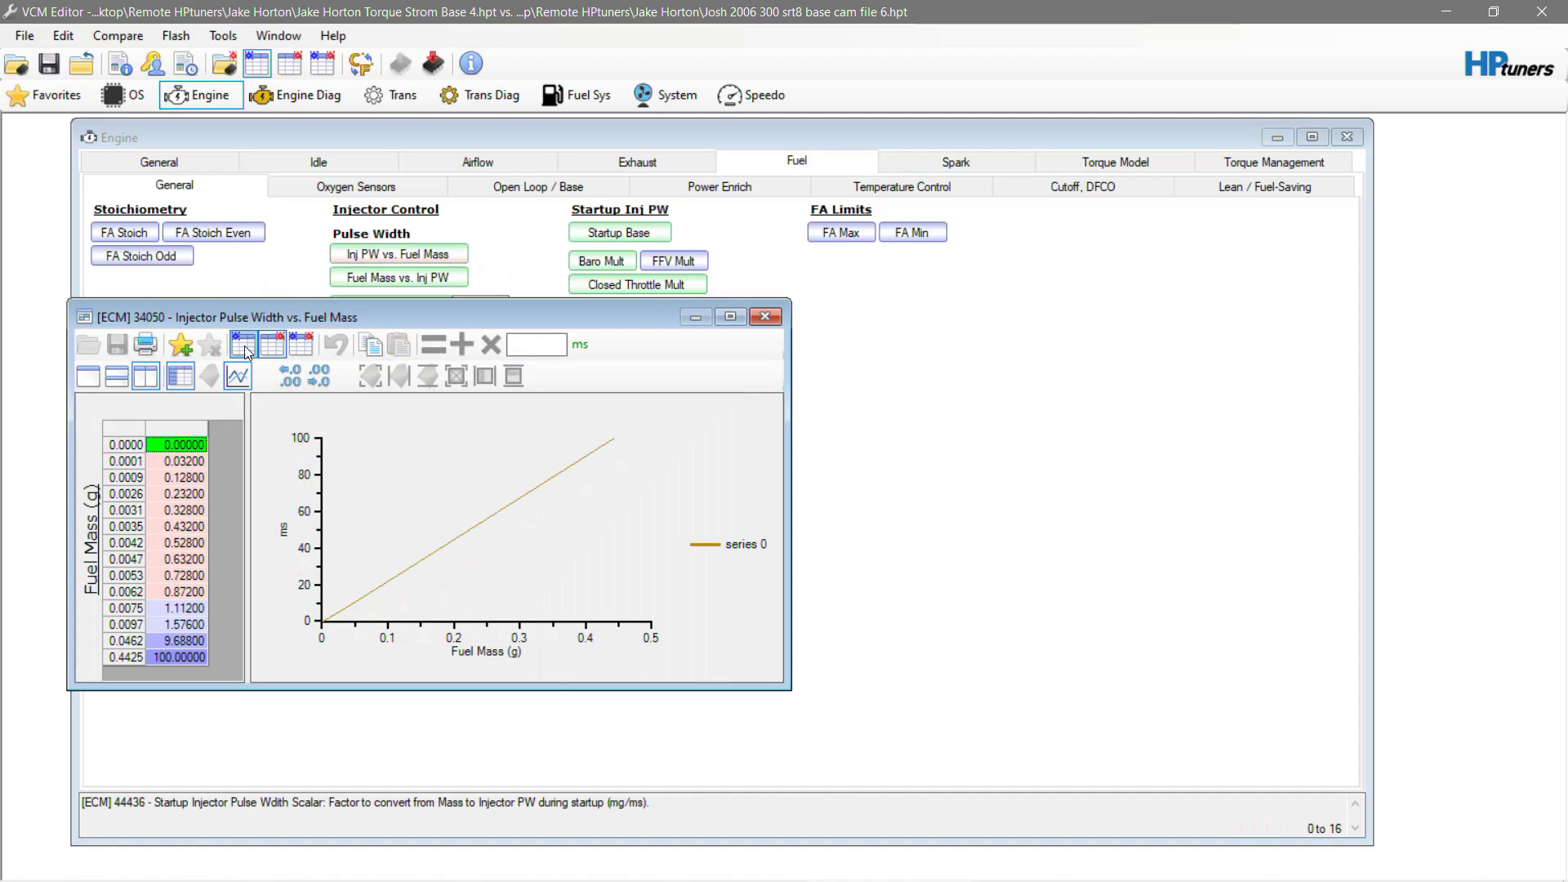
left_click(244, 346)
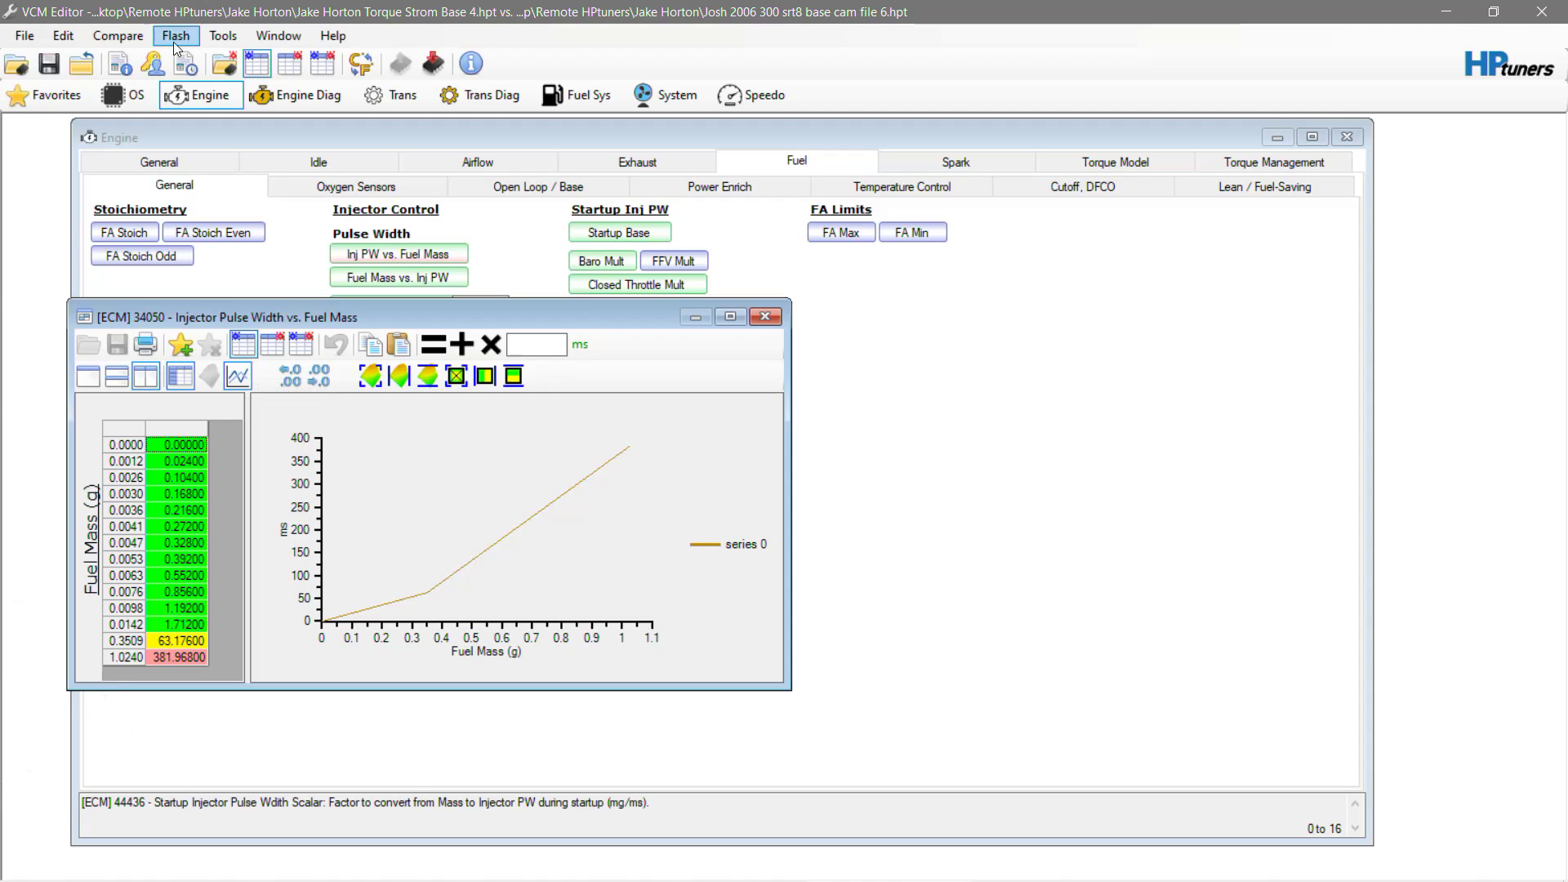
Step: Open the Template Applicator and load the Hellcat injector data non vvt.htt template from the Dodge Templates folder
left_click(73, 38)
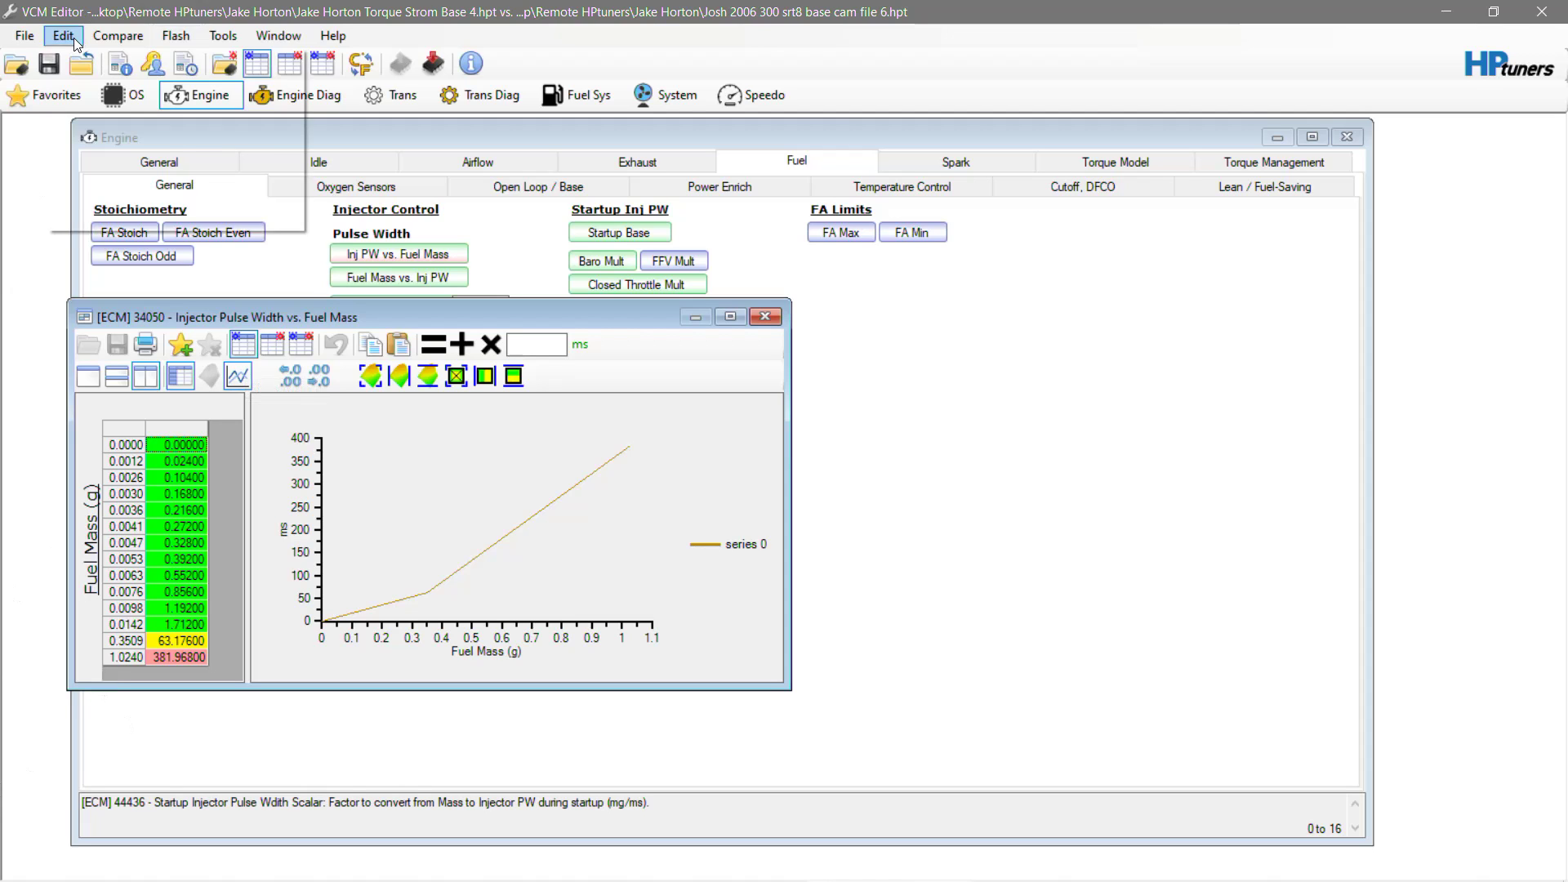
left_click(98, 160)
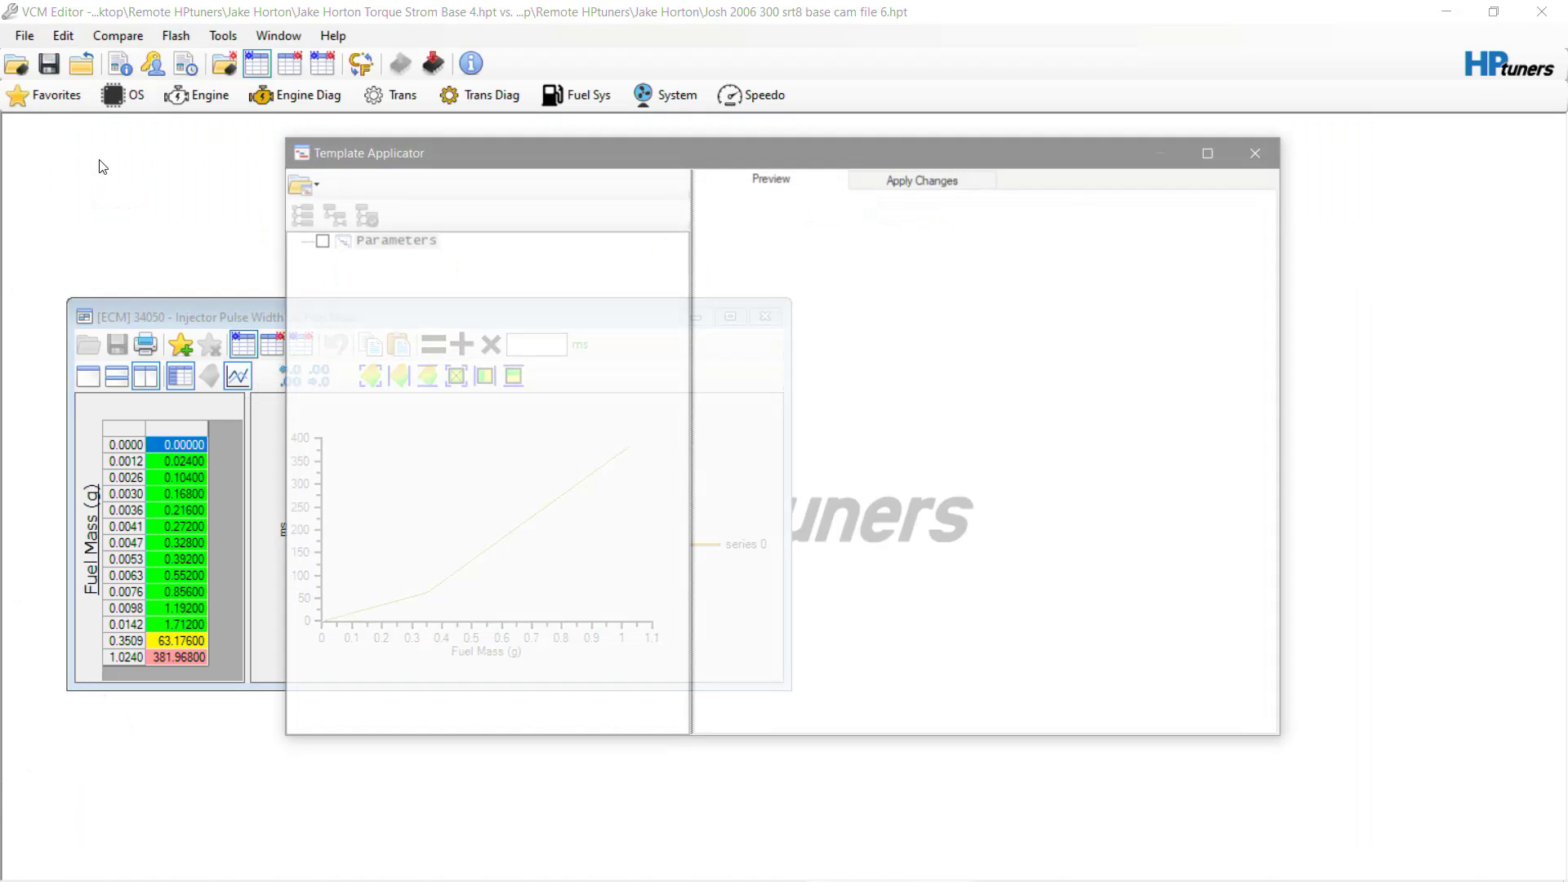
left_click(303, 180)
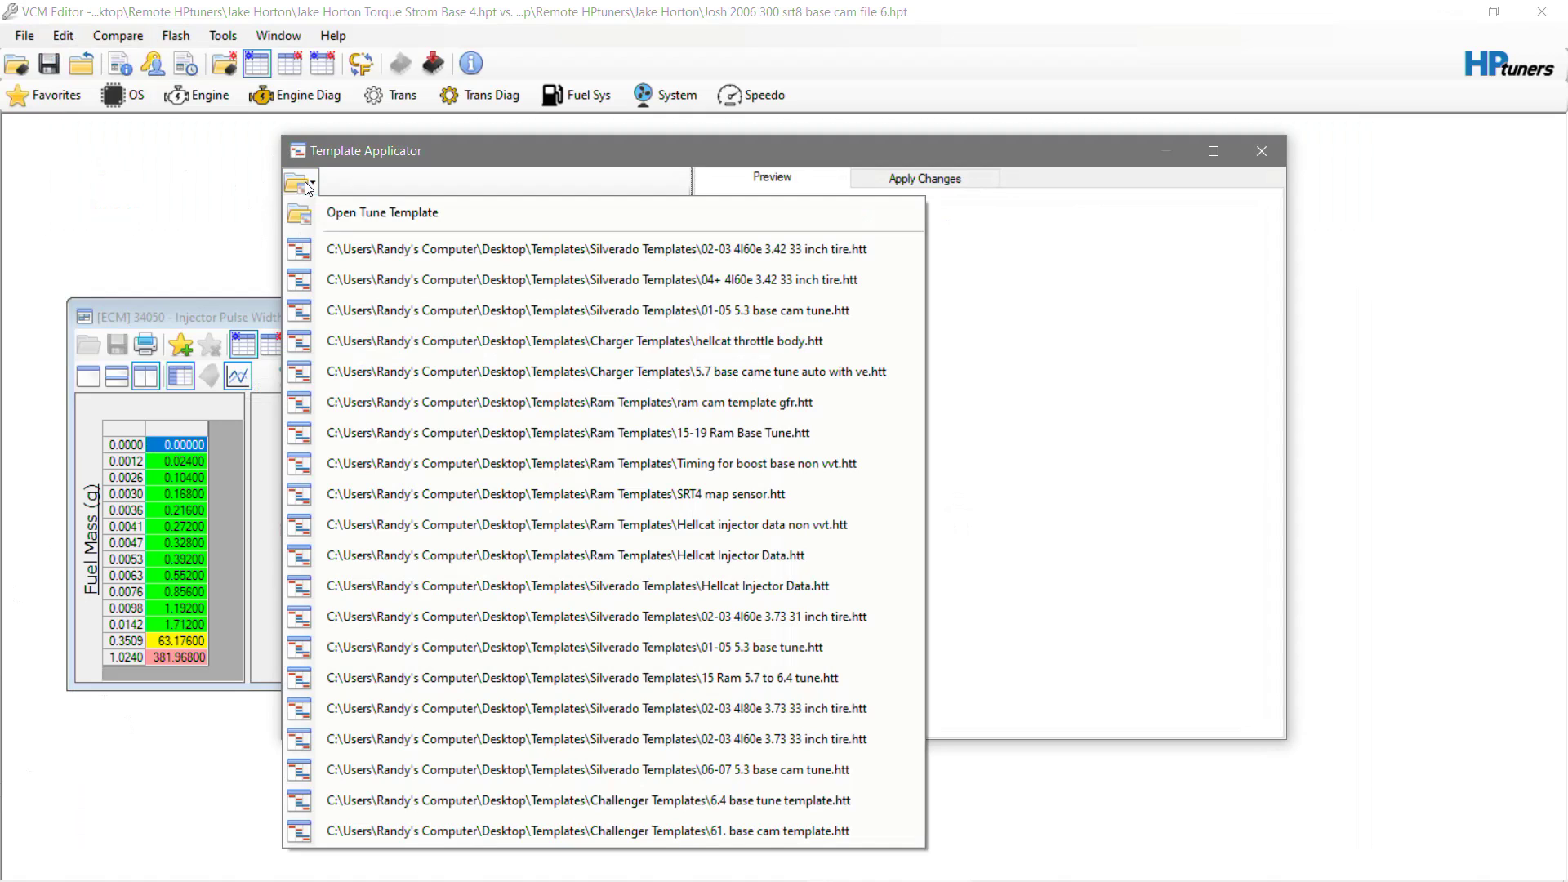
left_click(351, 204)
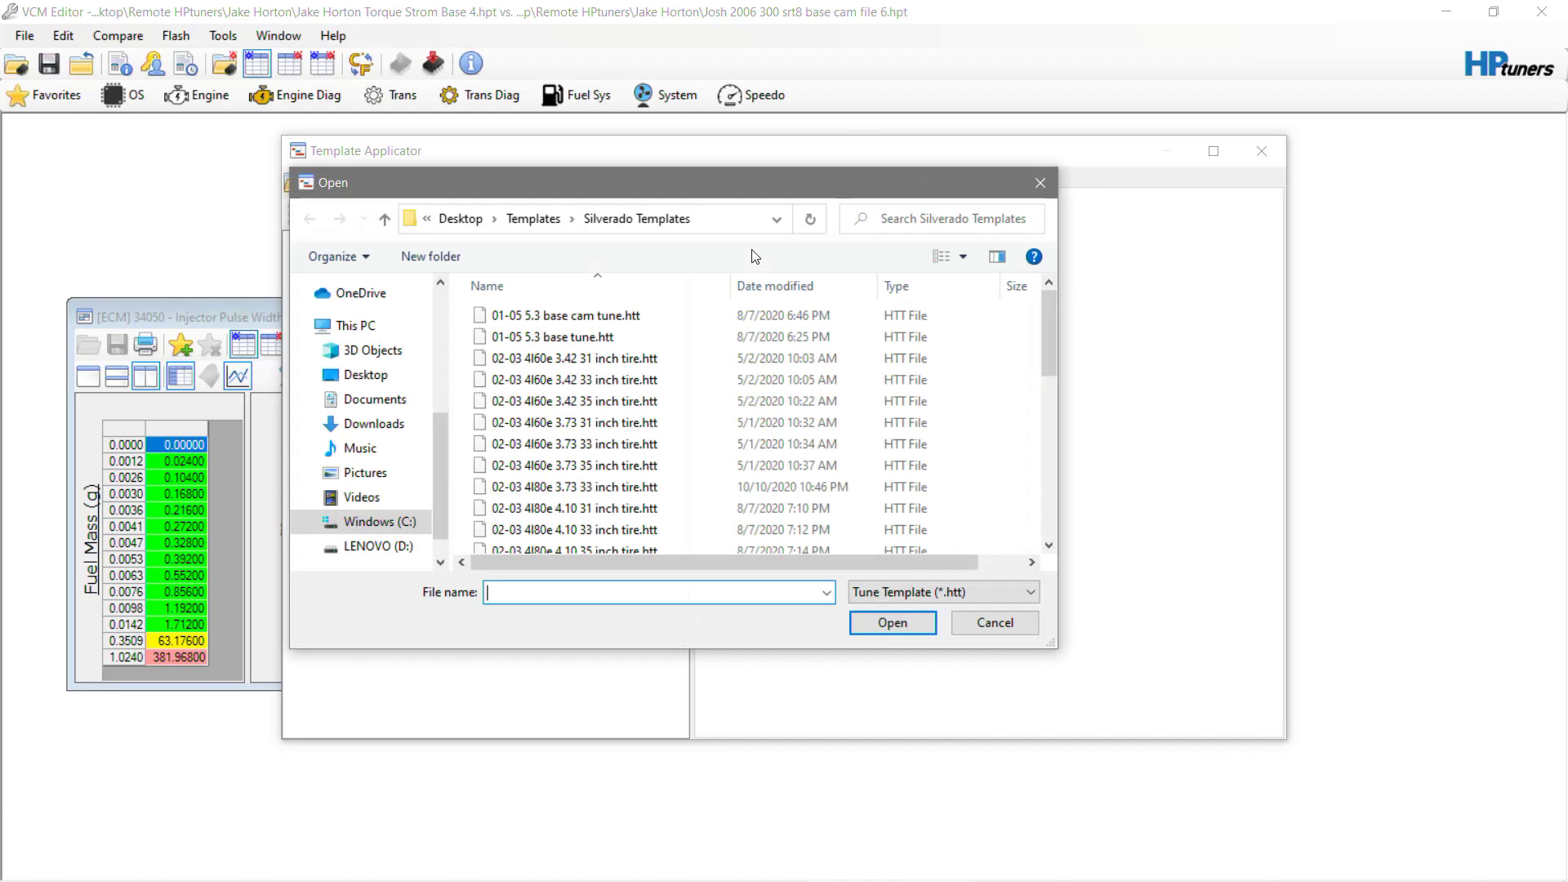
left_click(535, 219)
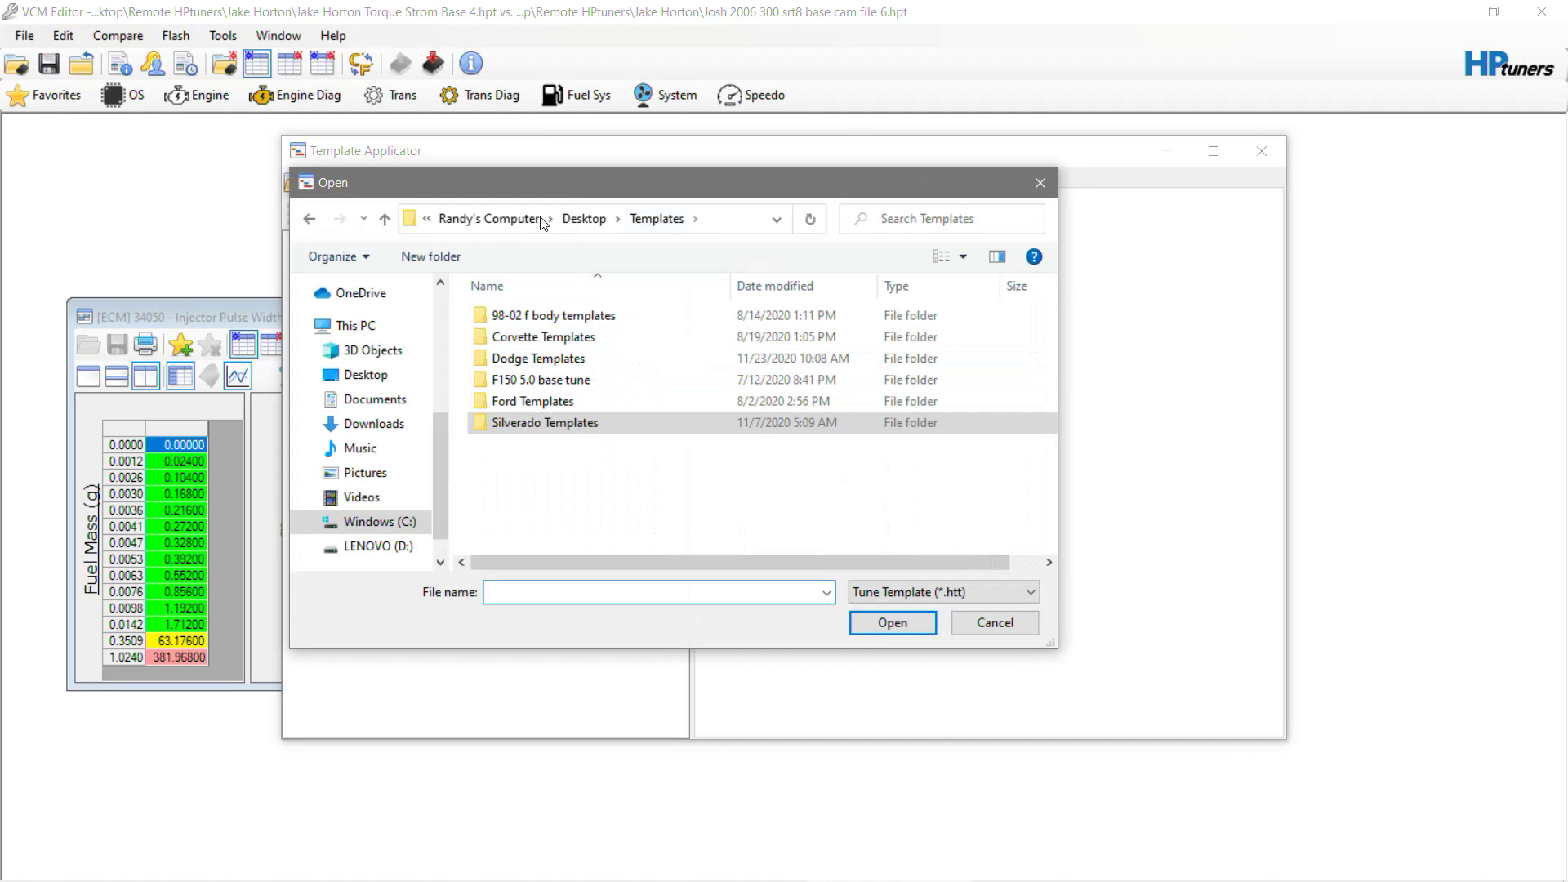
left_click(550, 363)
double_click(549, 363)
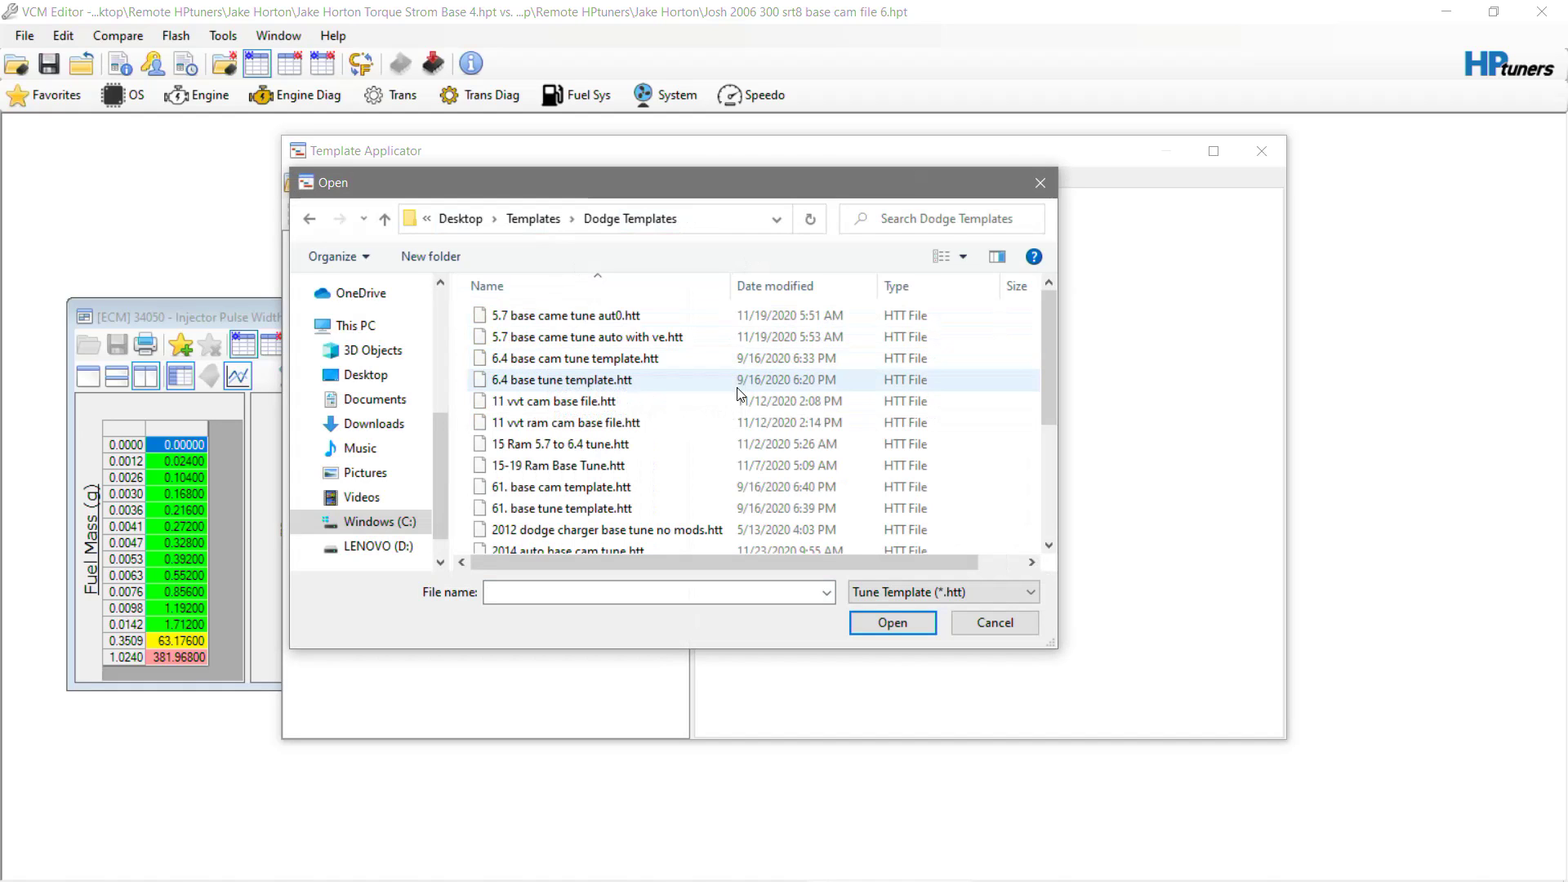
scroll(739, 395, "down", 2)
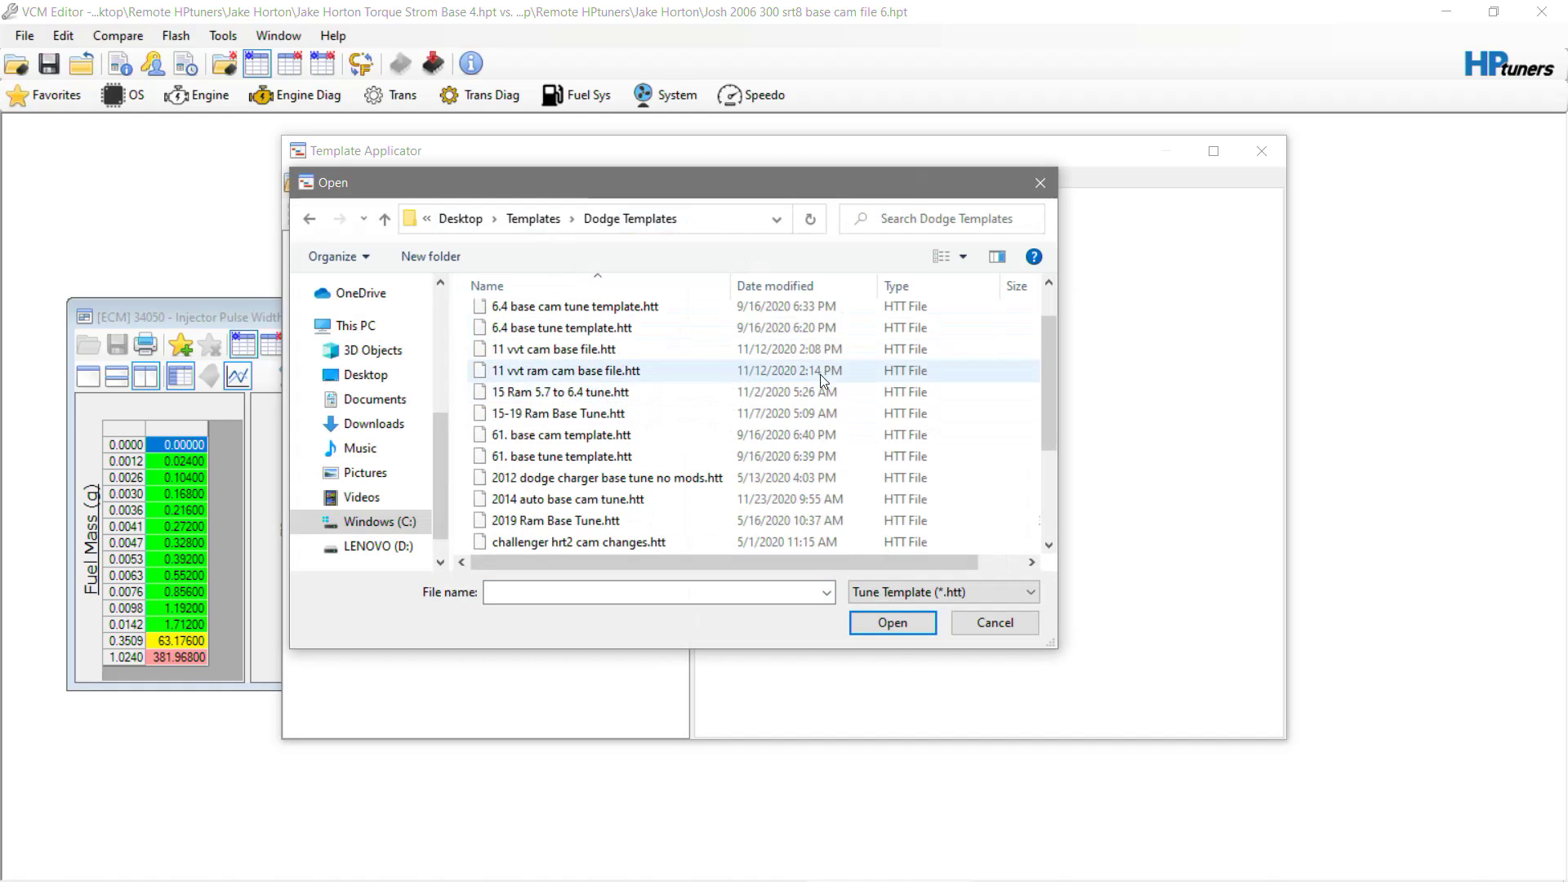
left_click_drag(1050, 409, 1049, 449)
left_click(678, 425)
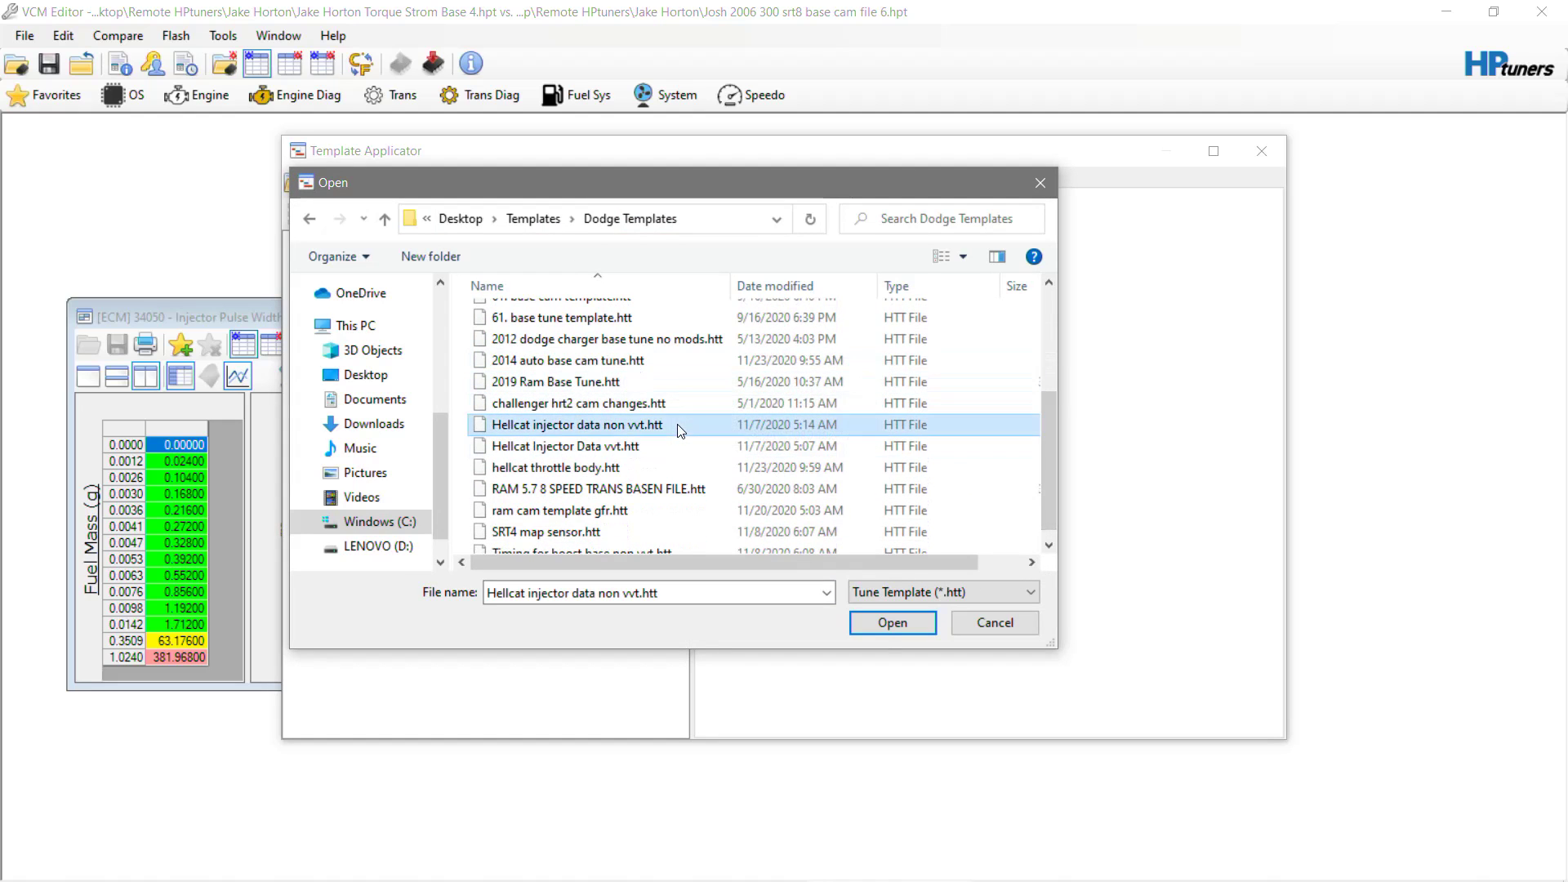
left_click(885, 627)
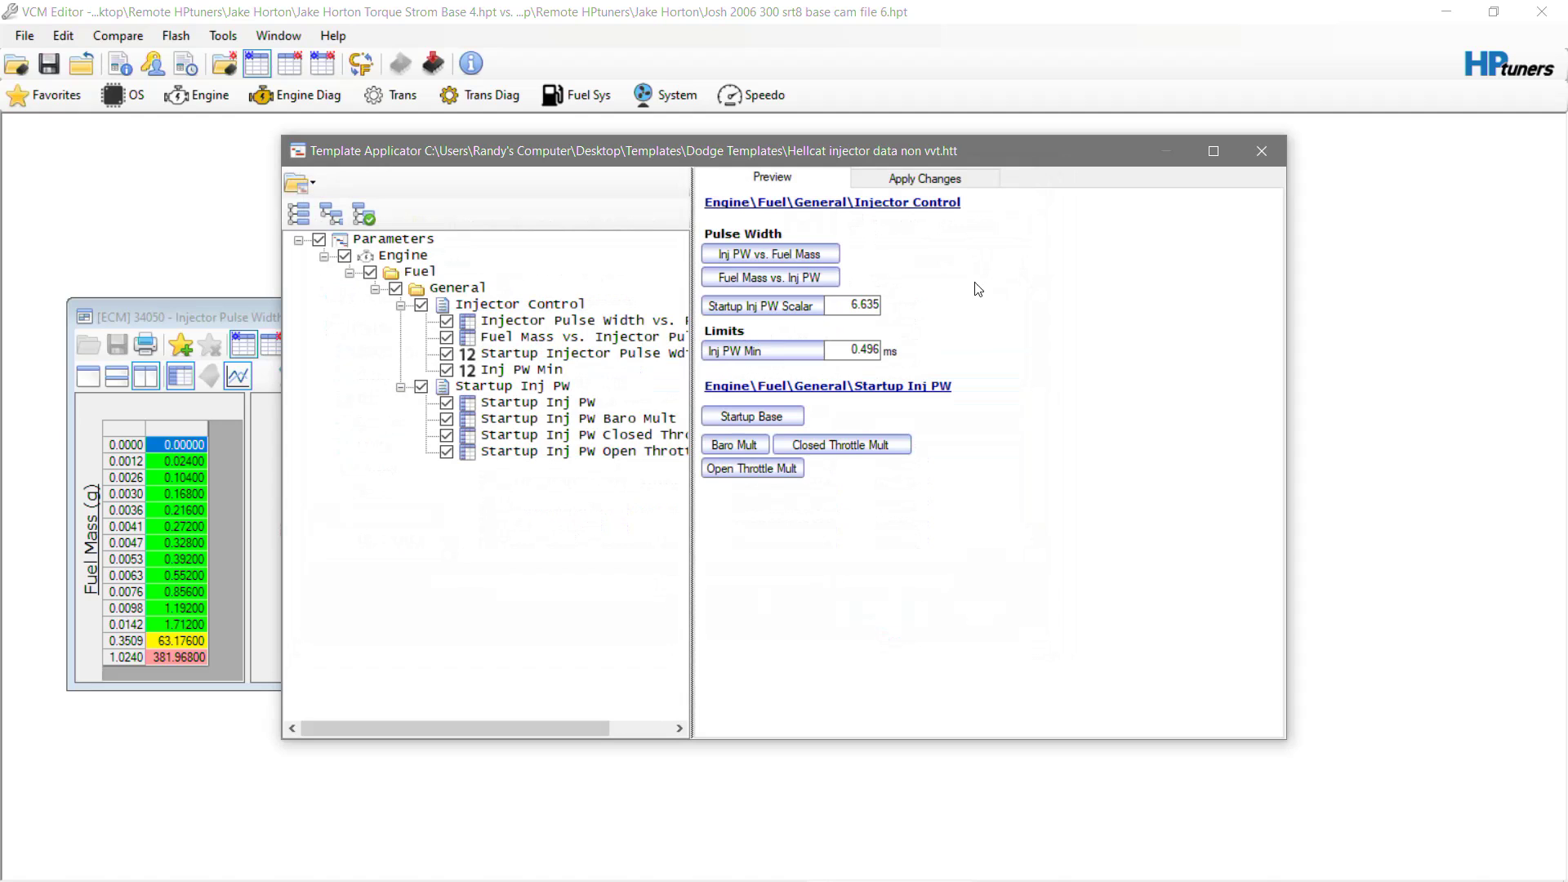
Step: Apply the loaded Hellcat template to the current tune and check its Injector Pulse Width vs. Fuel Mass values against the comparison tune
left_click(901, 176)
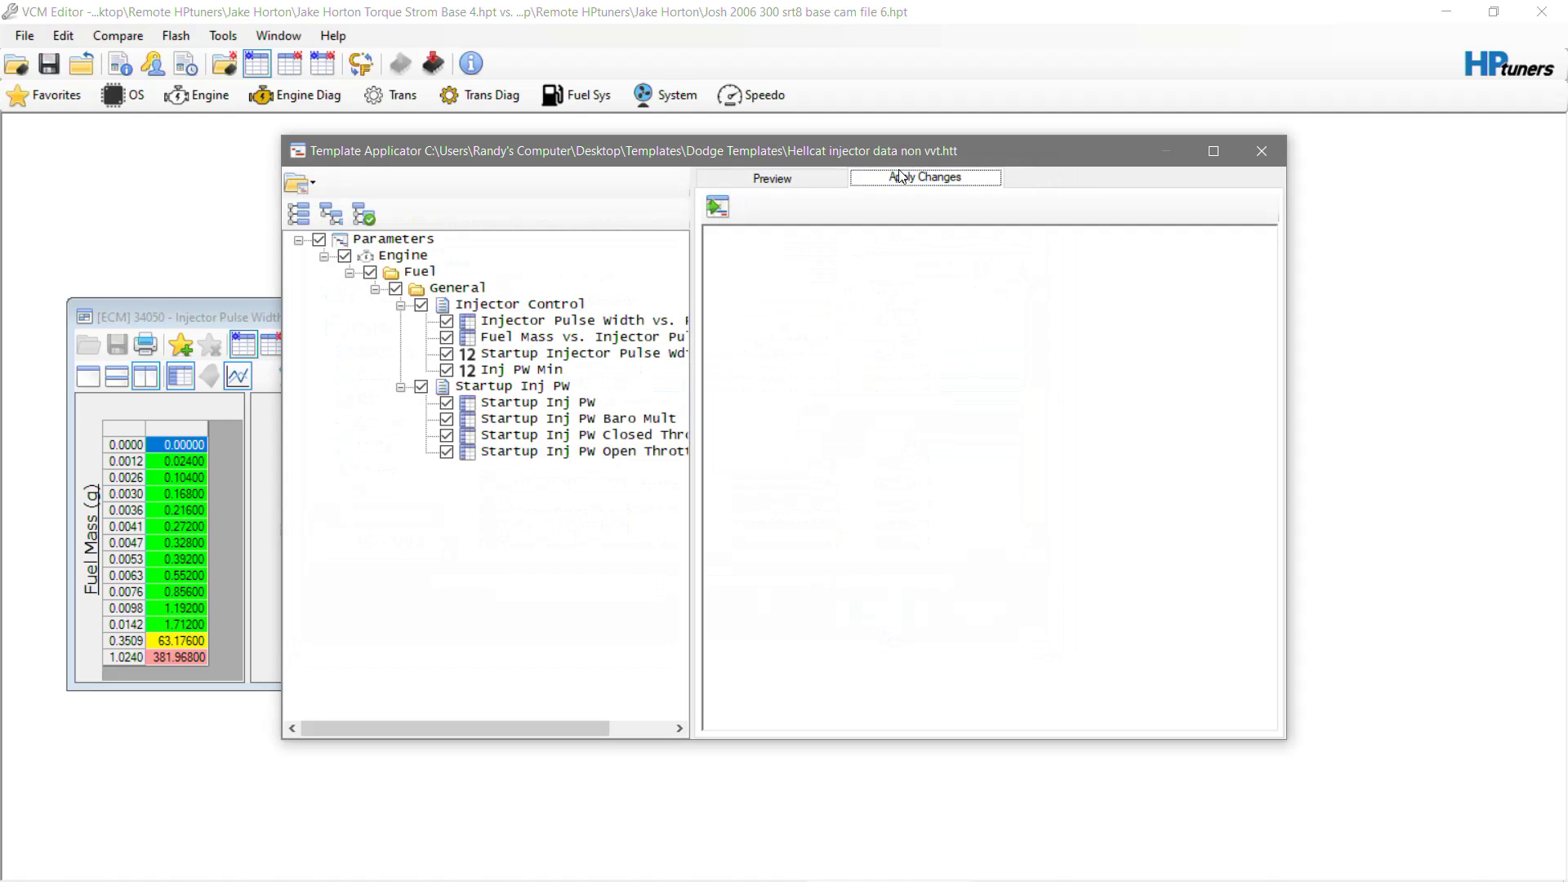
left_click(709, 211)
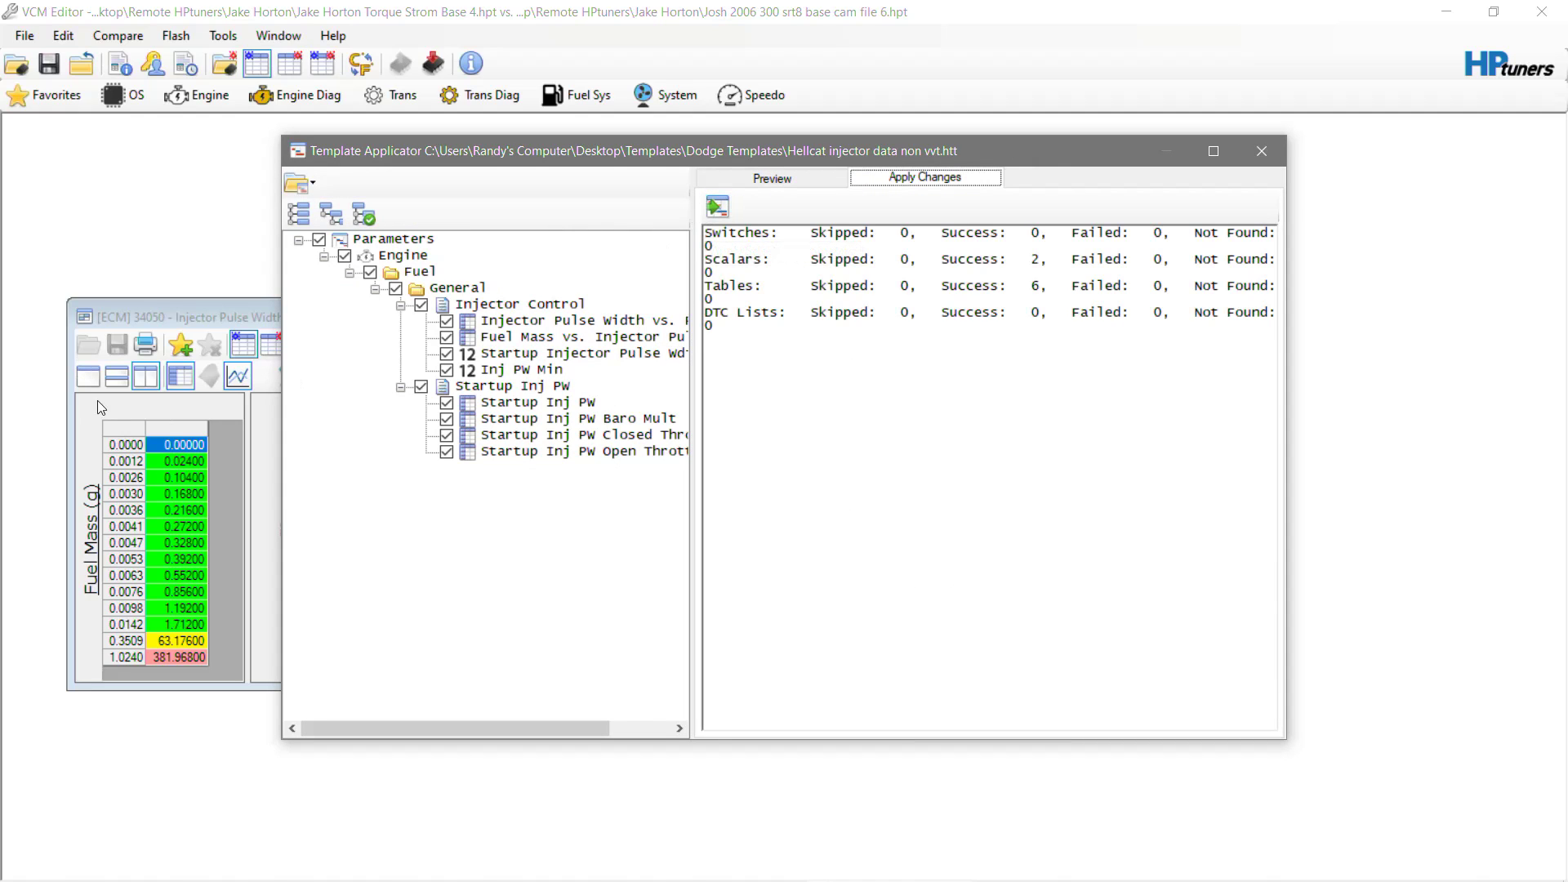
left_click(199, 312)
left_click(1256, 152)
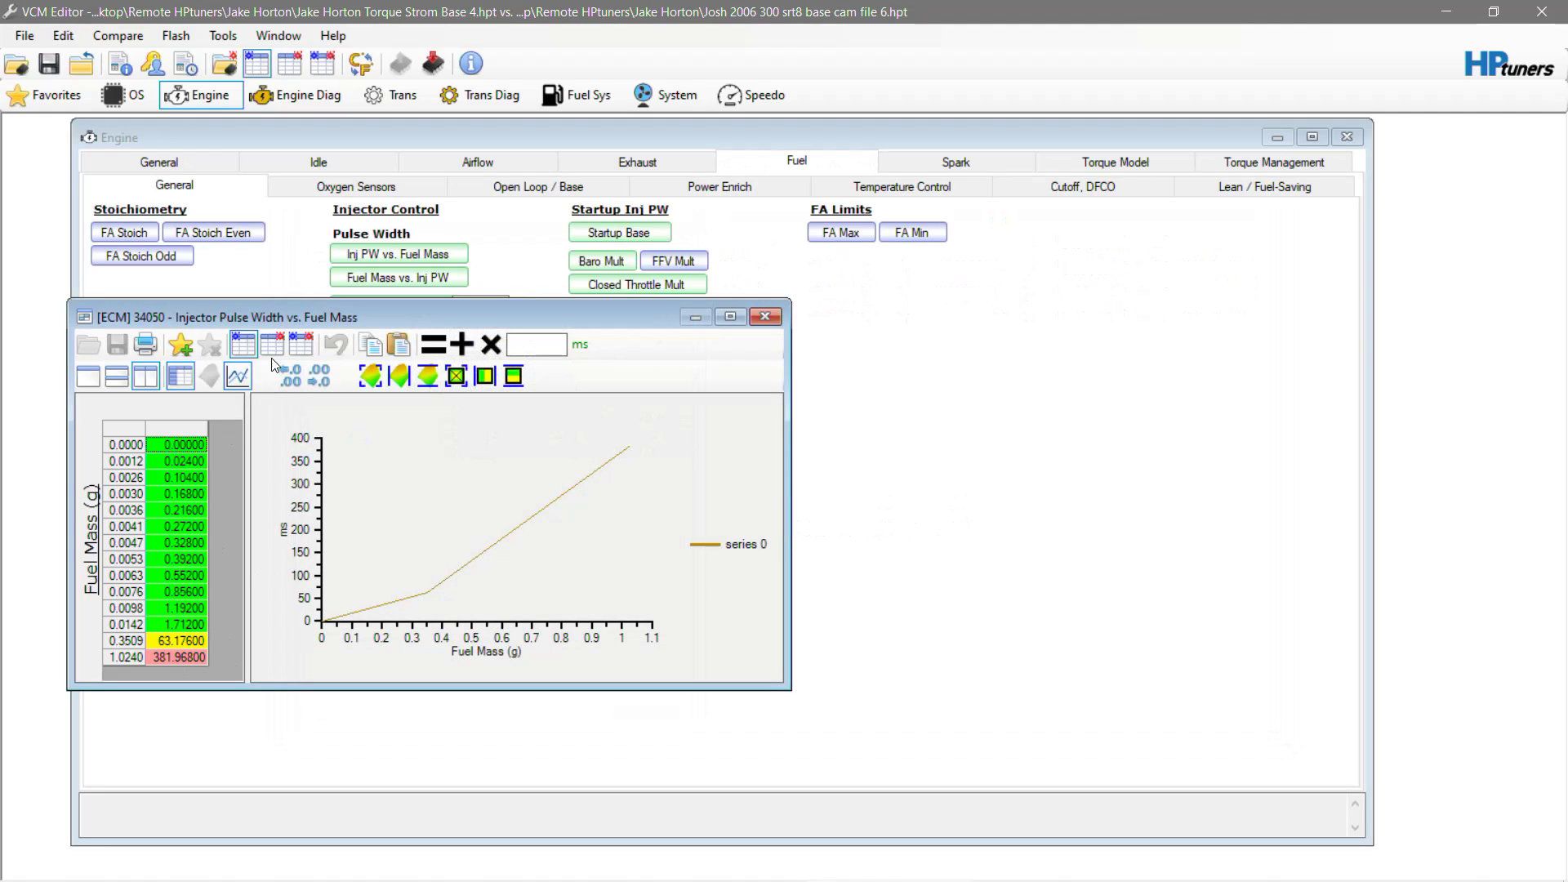
left_click(267, 341)
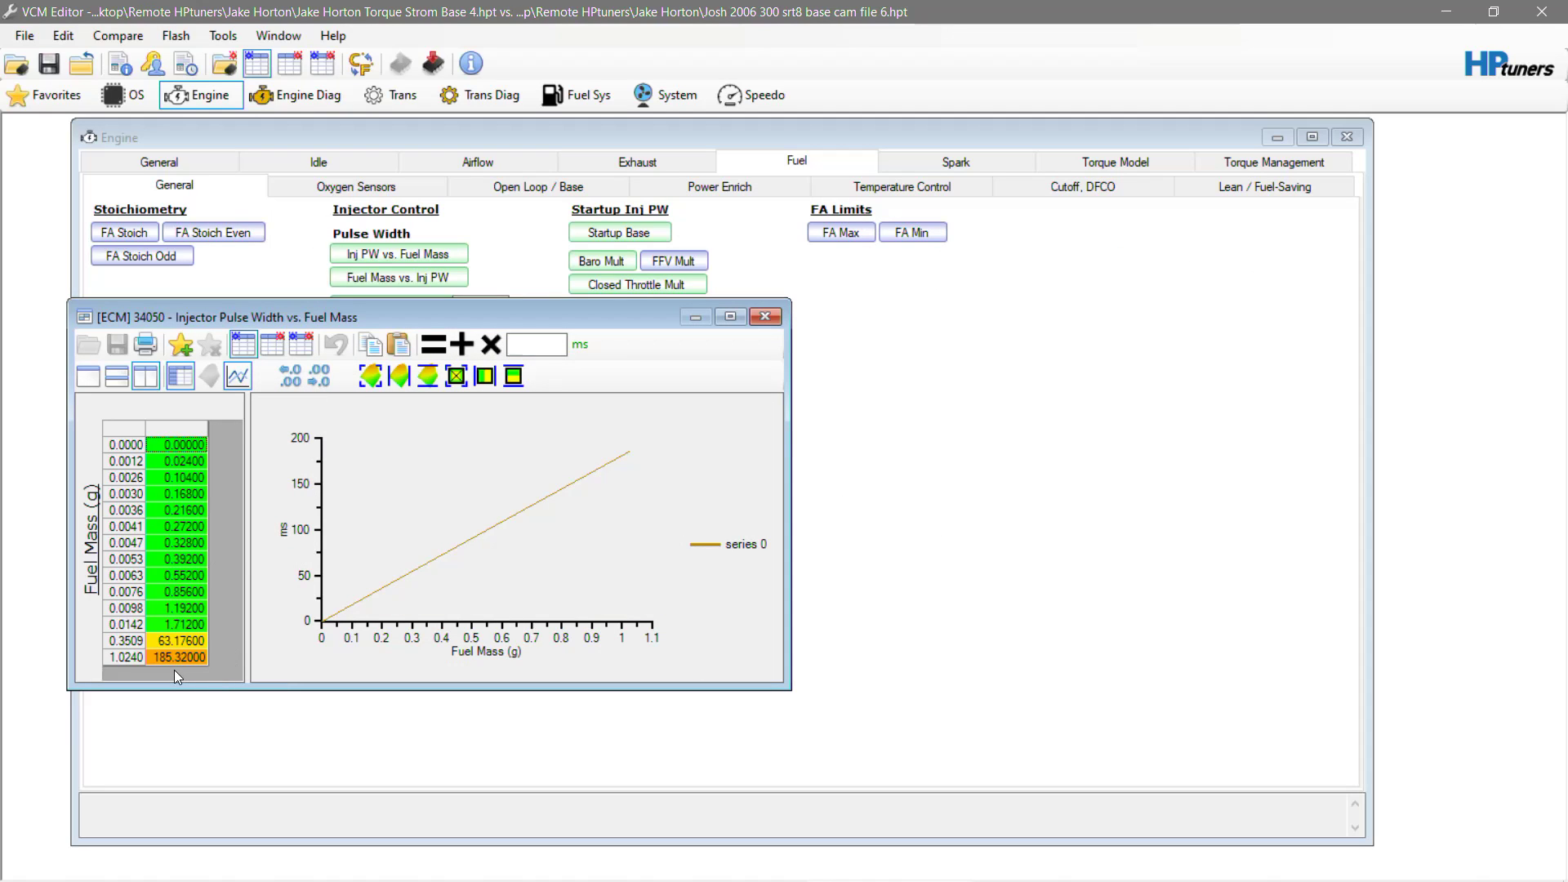
Step: Close the current comparison file and load the customer's Torque Strom Base 4 tune as the new comparison file
left_click(133, 38)
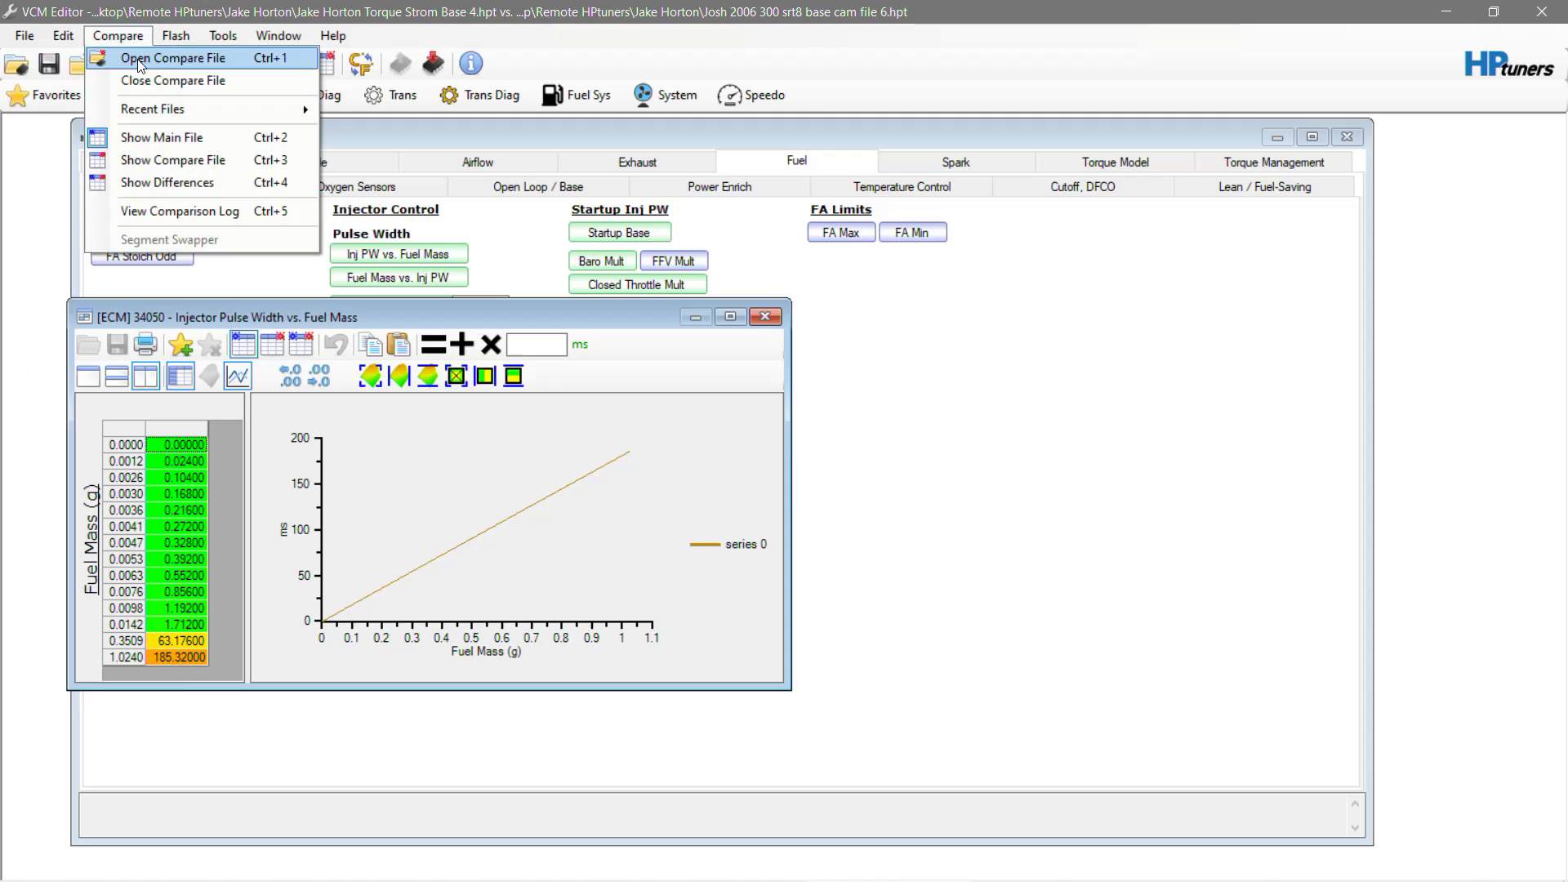
left_click(139, 83)
key("ctrl+o")
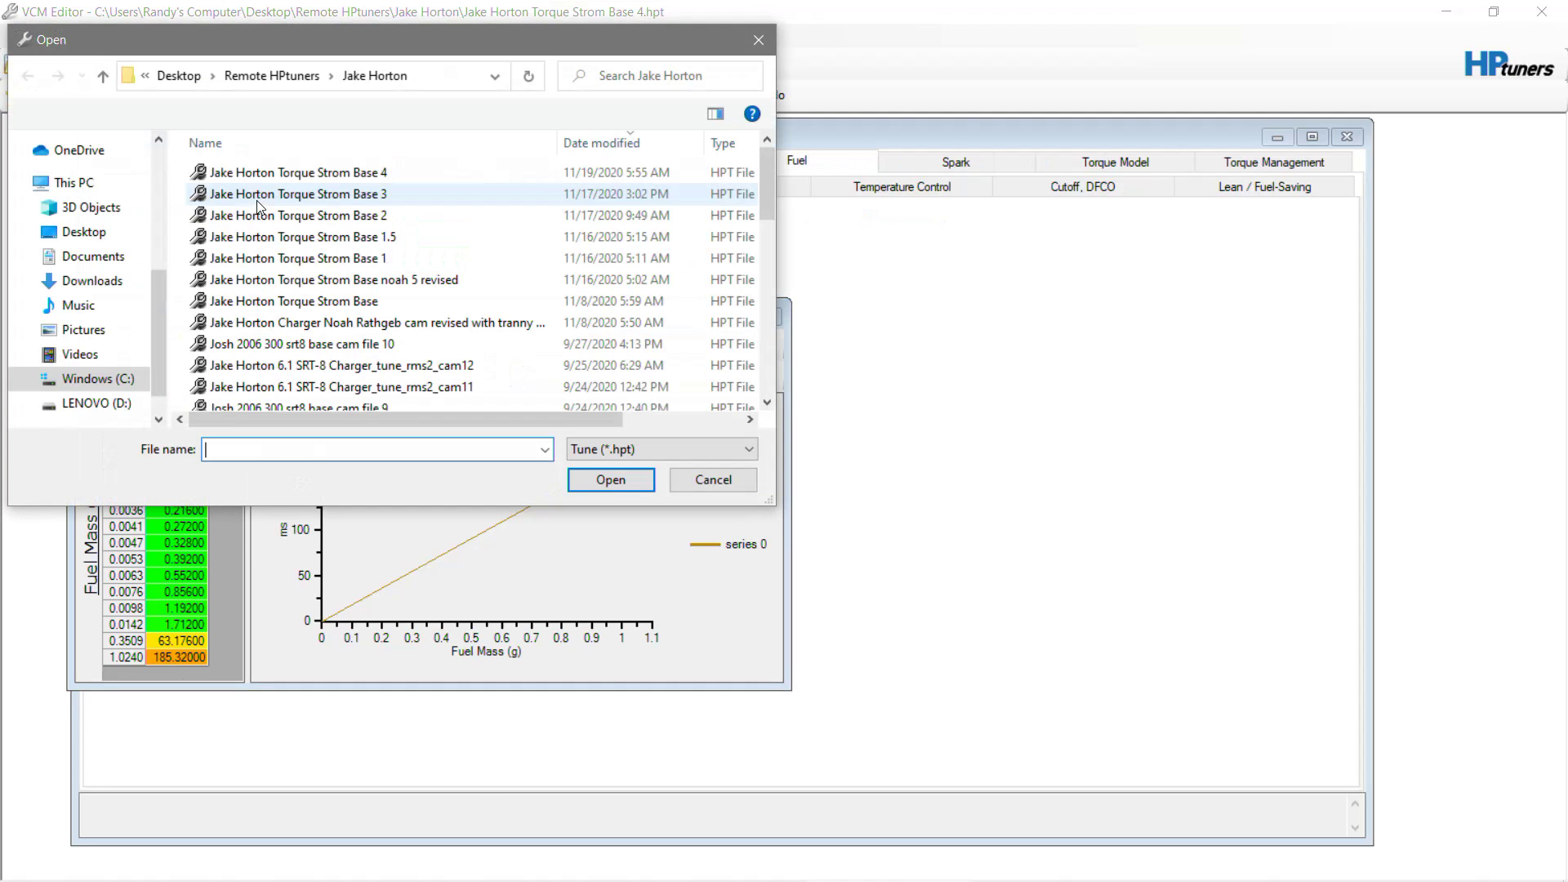
left_click(619, 486)
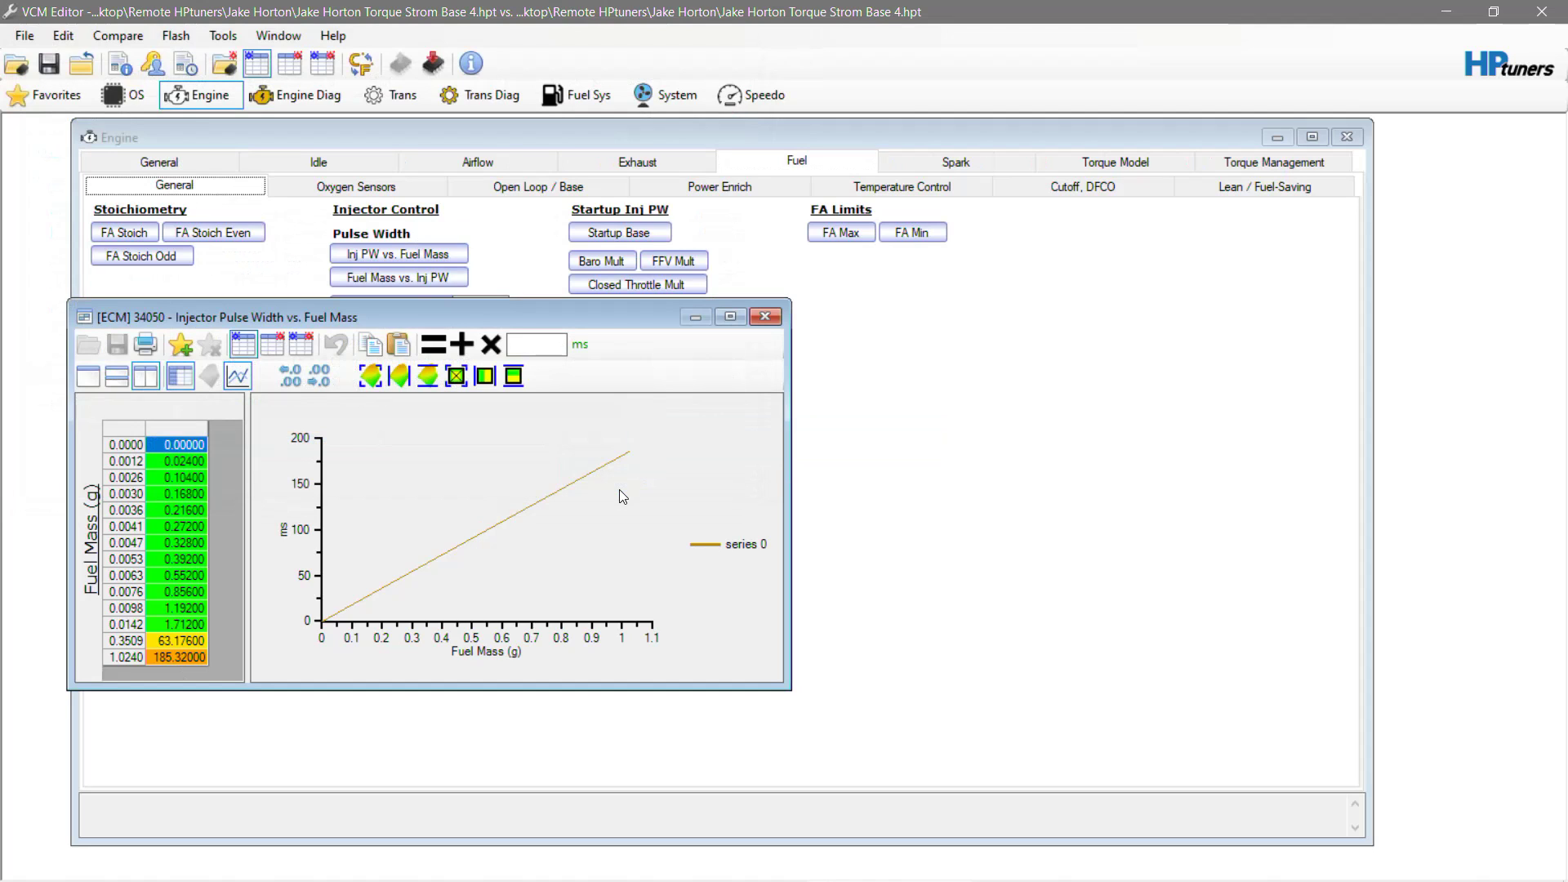
Step: Close and reopen the Injector Pulse Width vs. Fuel Mass table, review the main tune's values, and close it
left_click(768, 316)
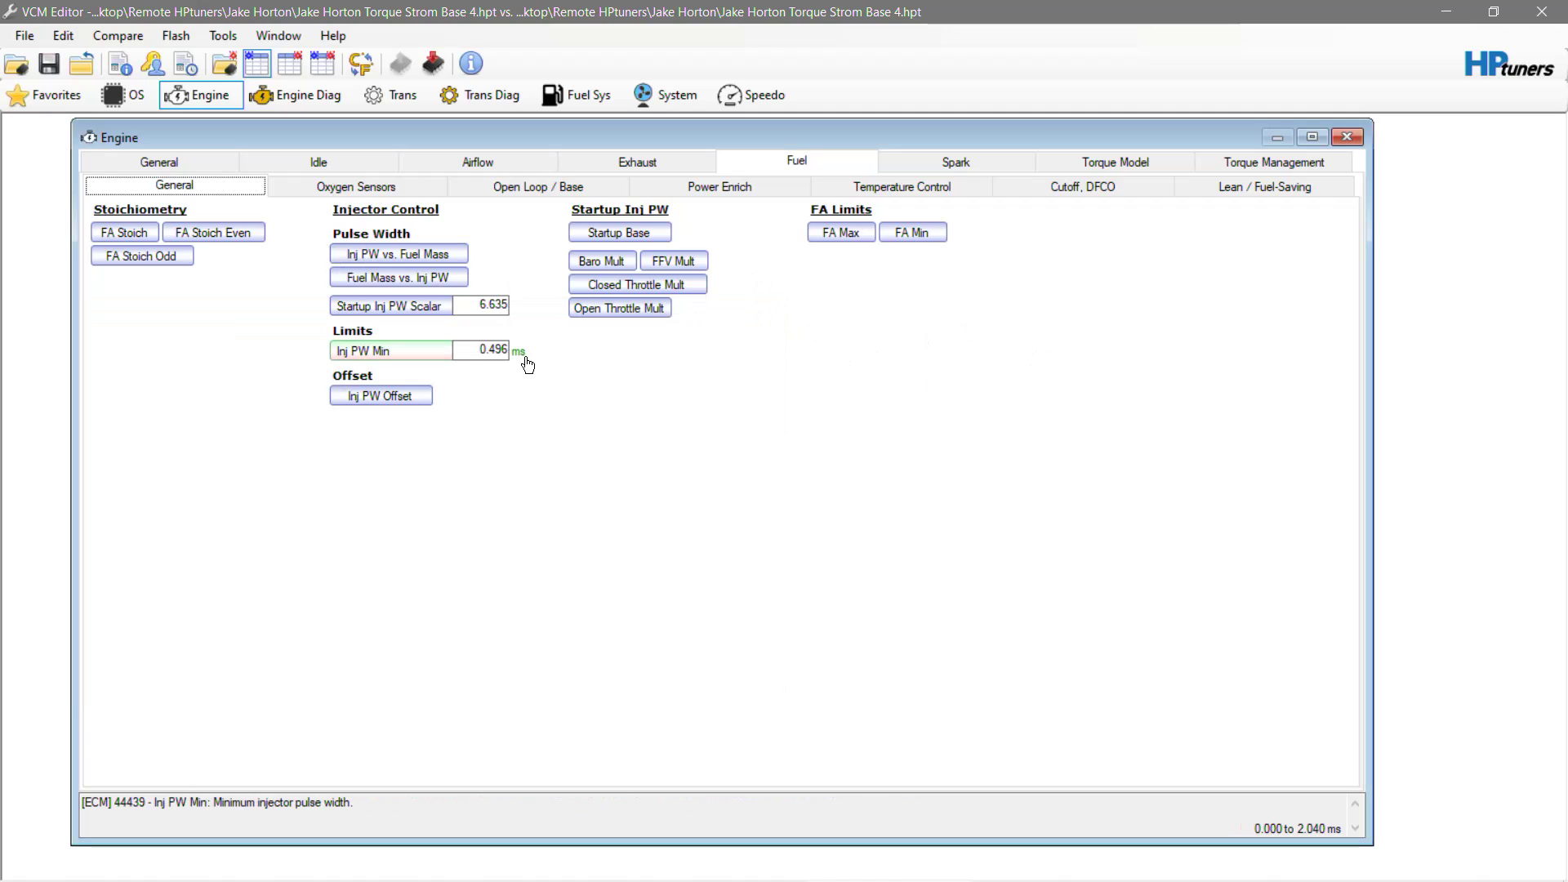
left_click(392, 256)
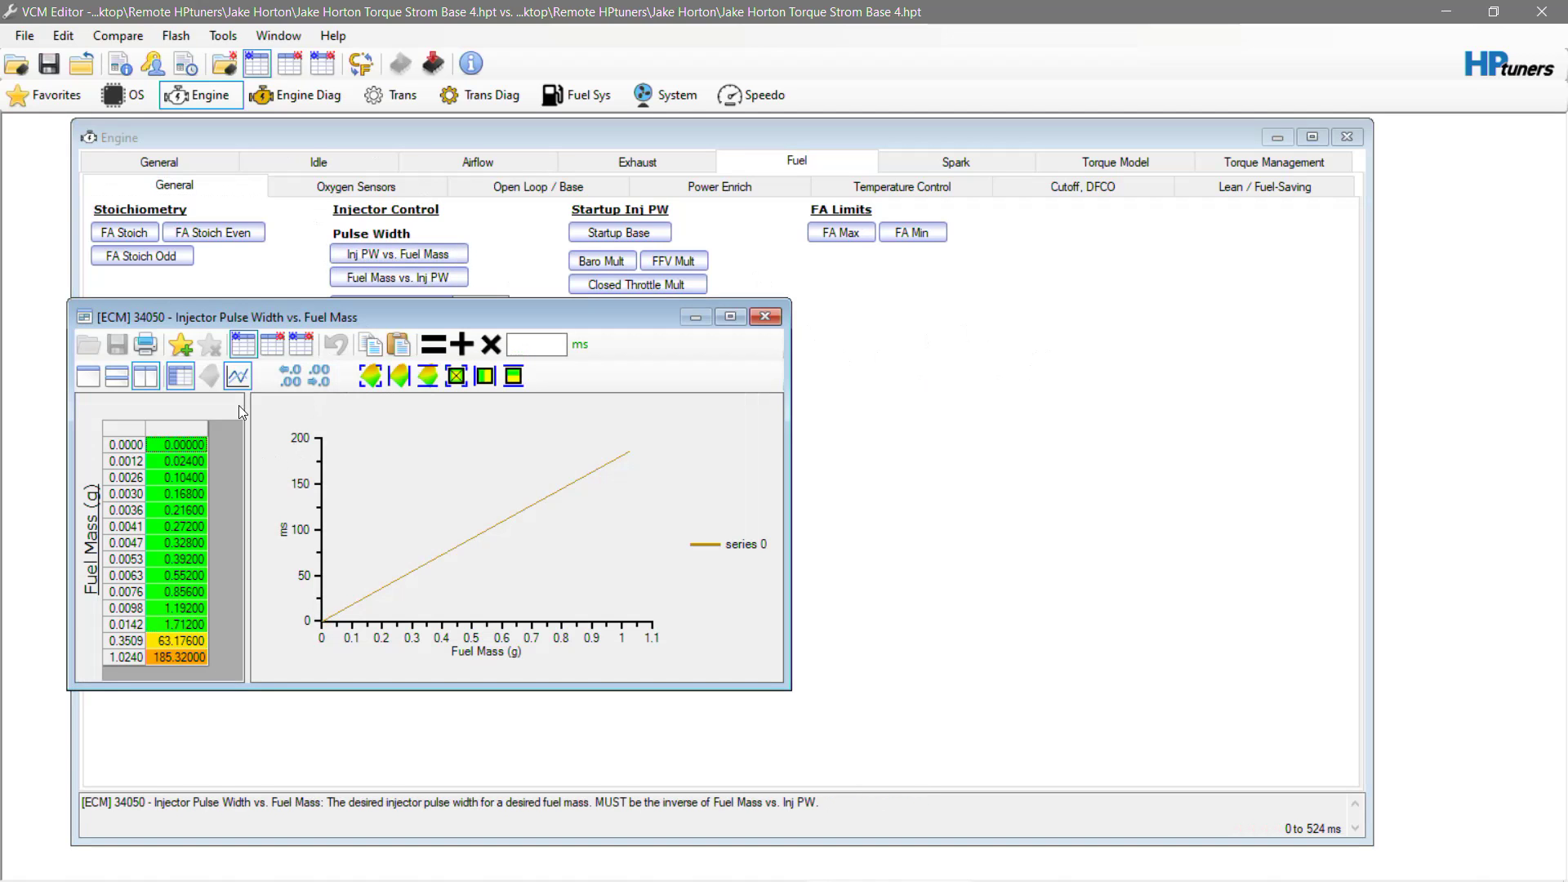
left_click(242, 343)
left_click(765, 316)
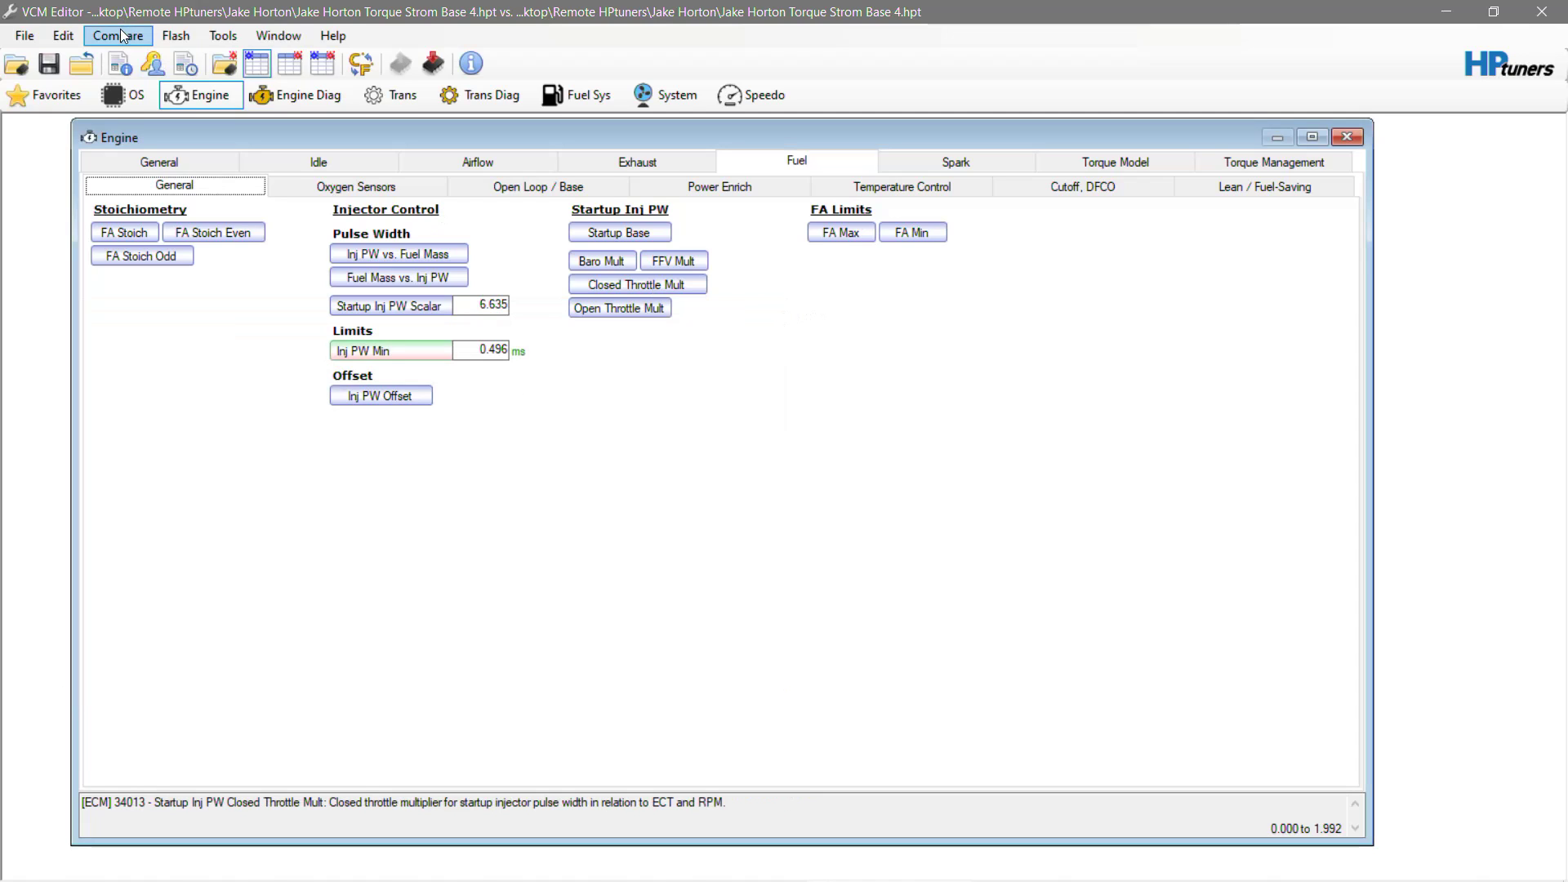
Step: Examine the Injector Pulse Width vs. Fuel Mass values at 0.0142 g, close that table, and open the Startup Inj PW base table
left_click(369, 257)
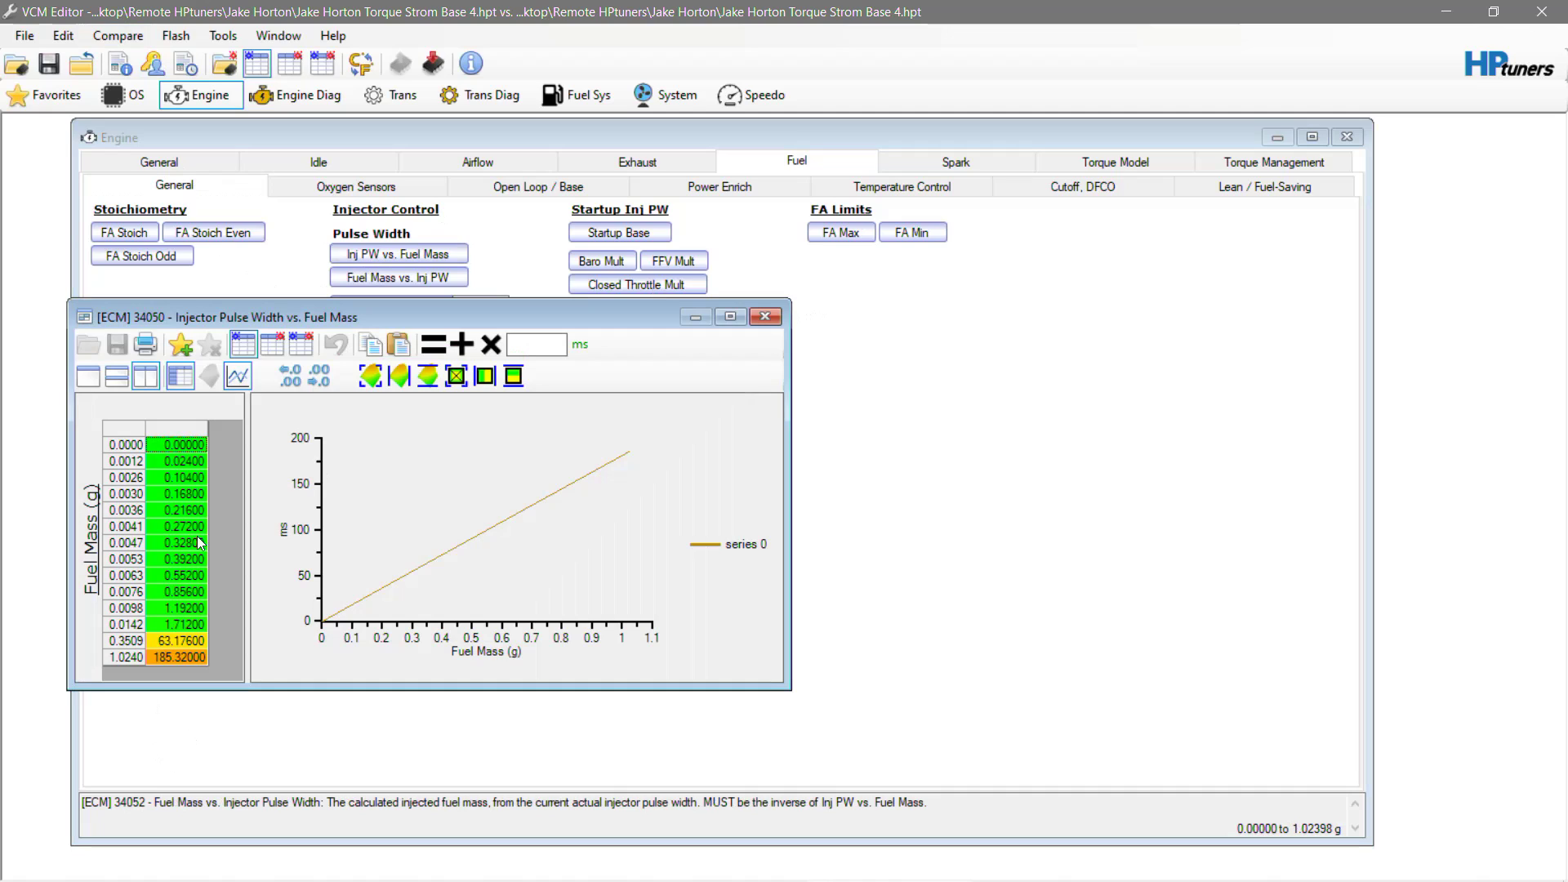
left_click(176, 624)
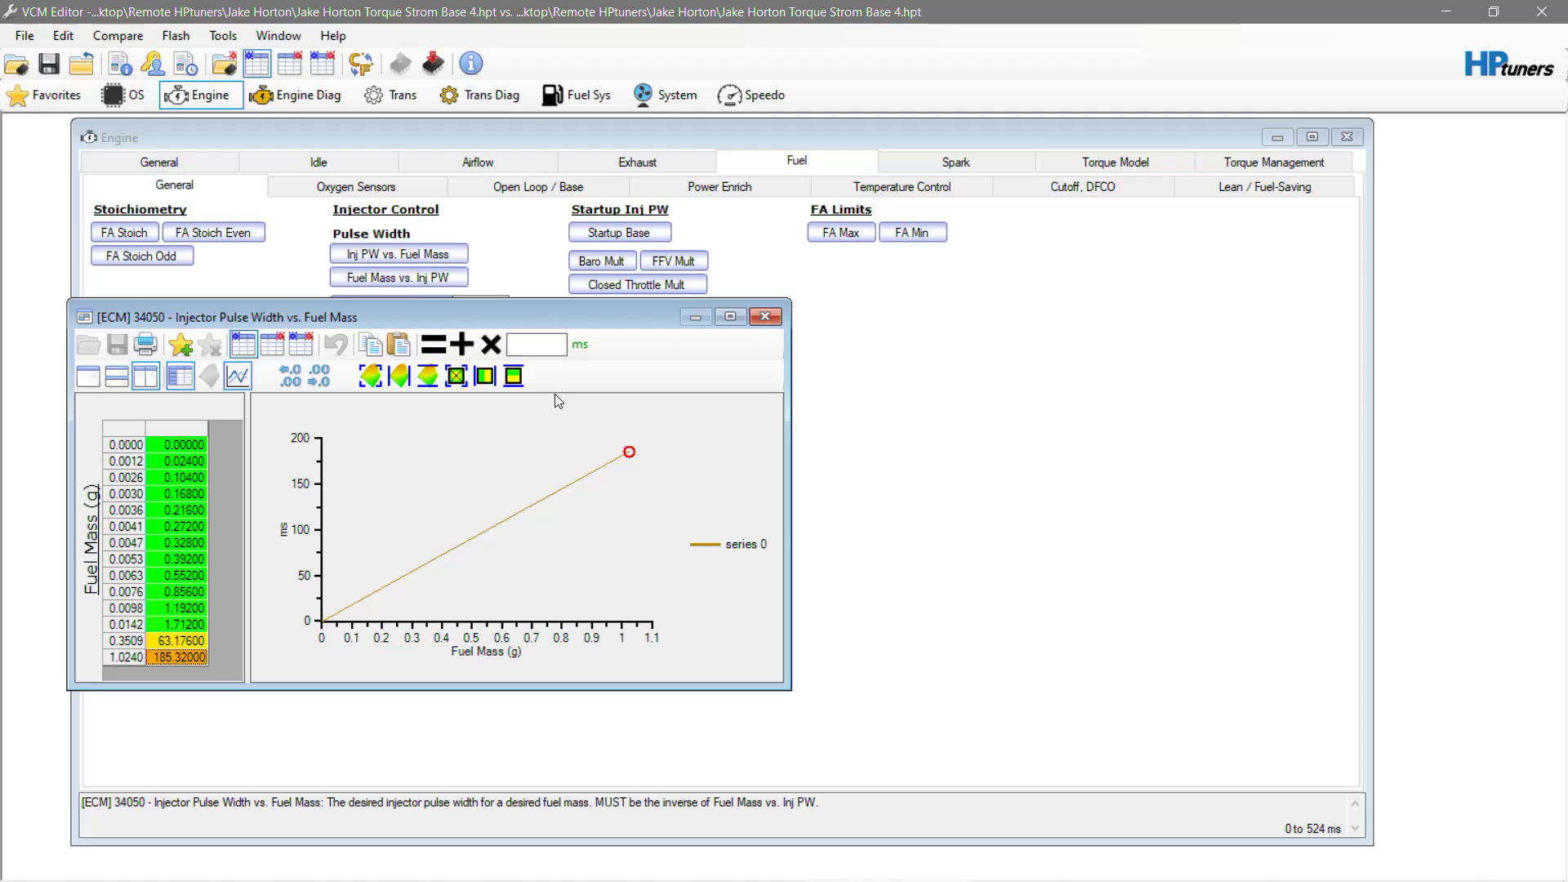
left_click(774, 319)
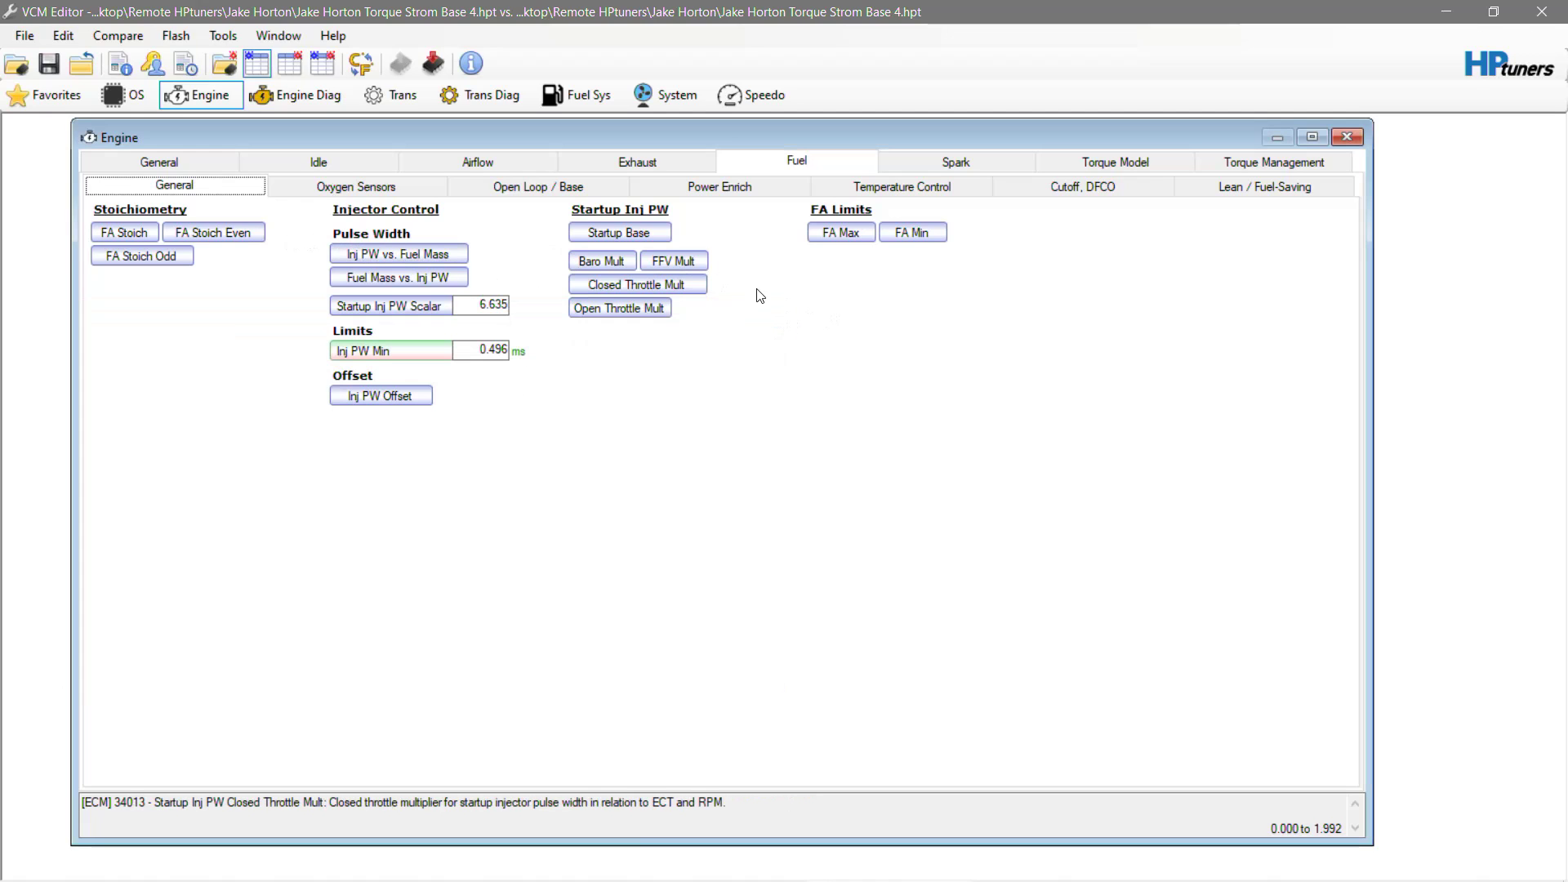
left_click(657, 233)
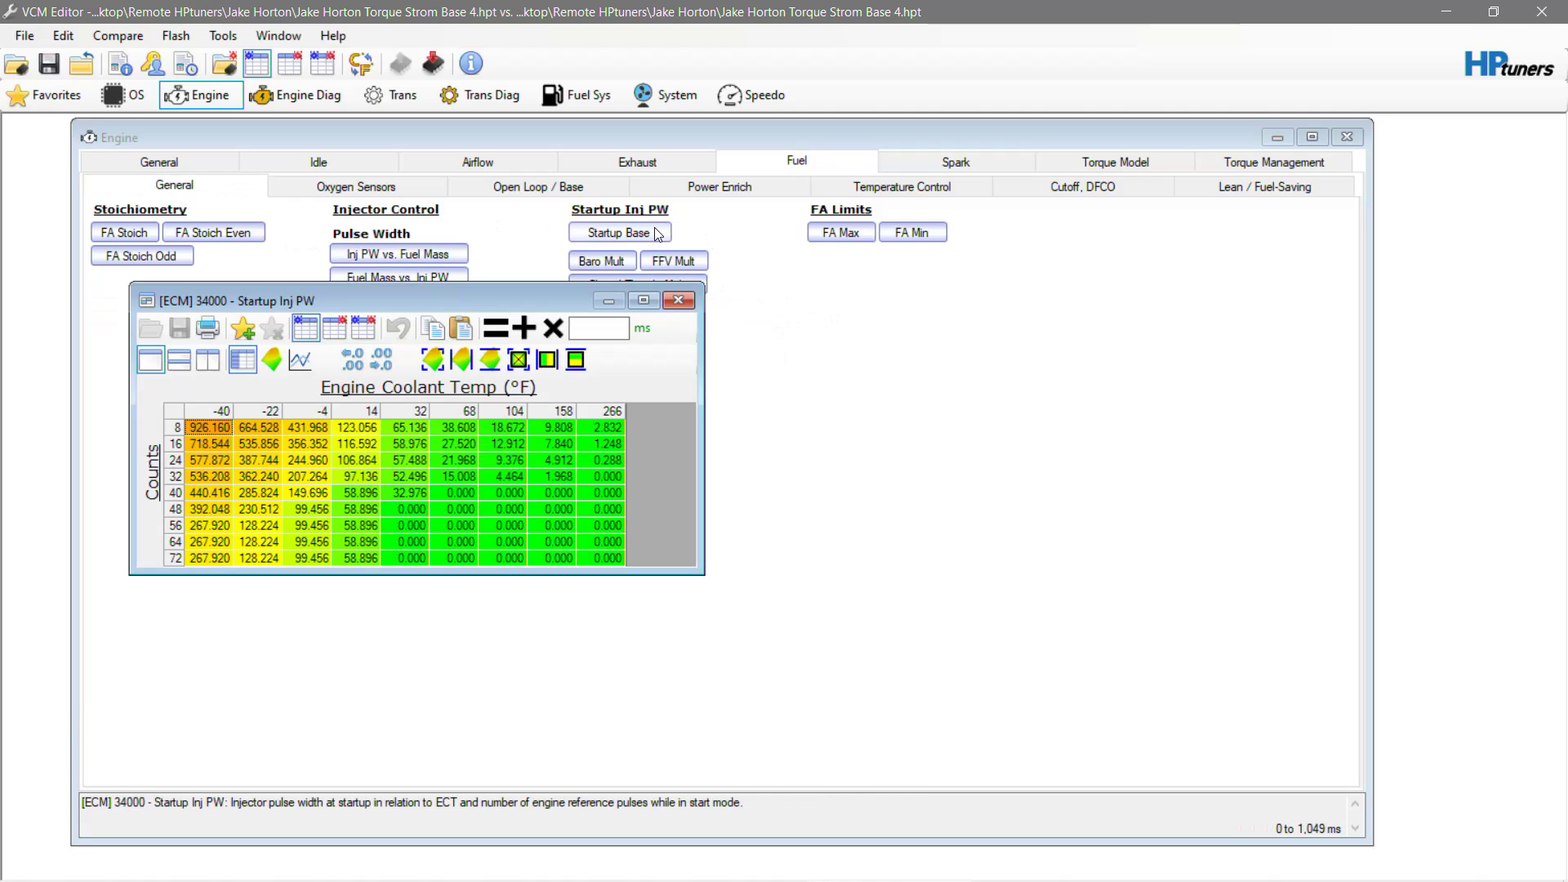